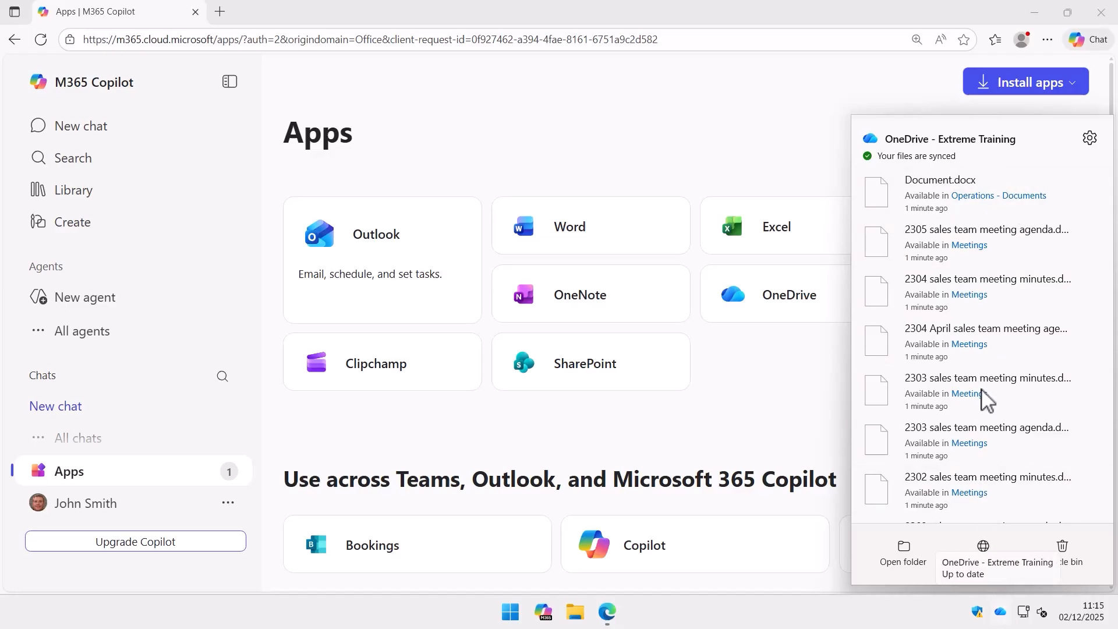
Open the OneDrive settings to check the connected account, and close them again.
{"action": "left_click", "coordinate": [1089, 139]}
{"action": "left_click", "coordinate": [1013, 171]}
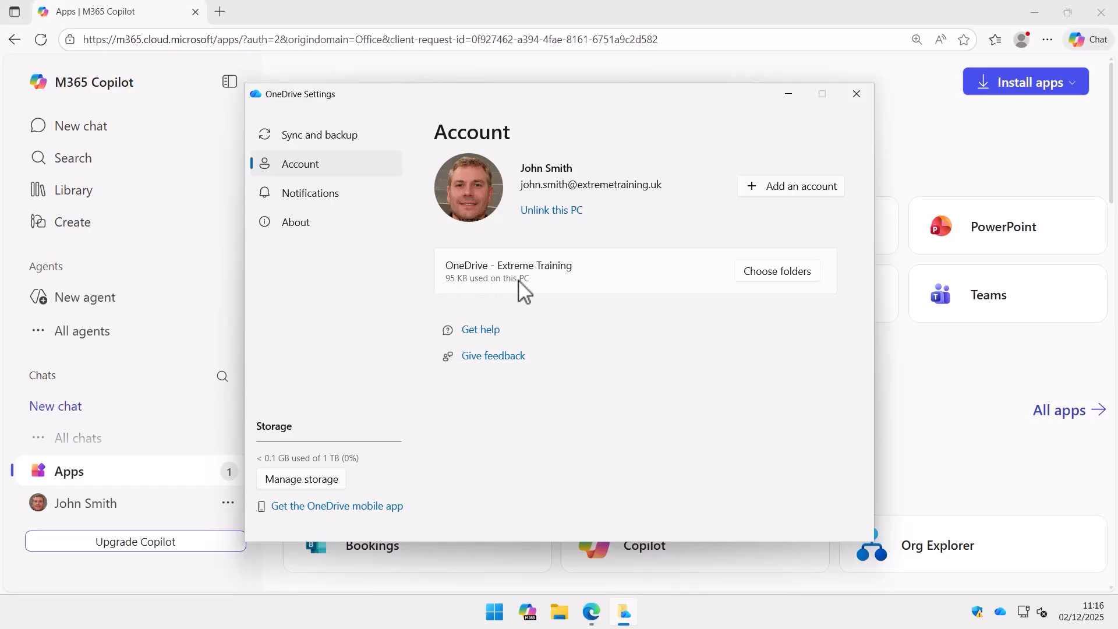
{"action": "left_click", "coordinate": [855, 92]}
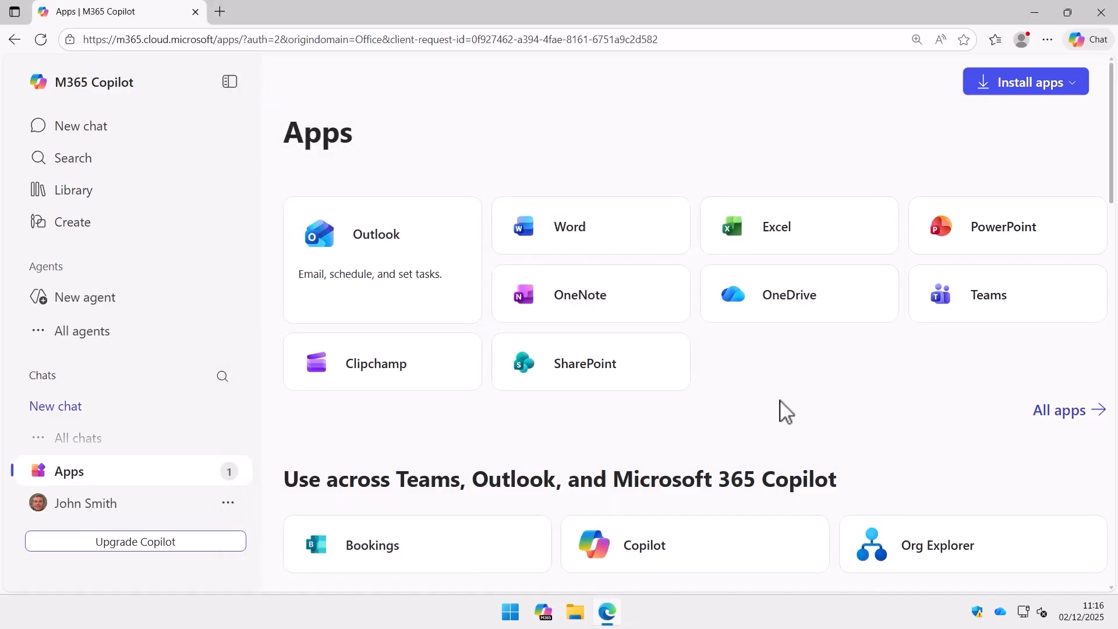
View the contents and sync status of the OneDrive - Extreme Training folder in File Explorer, and close the window.
{"action": "left_click", "coordinate": [575, 611]}
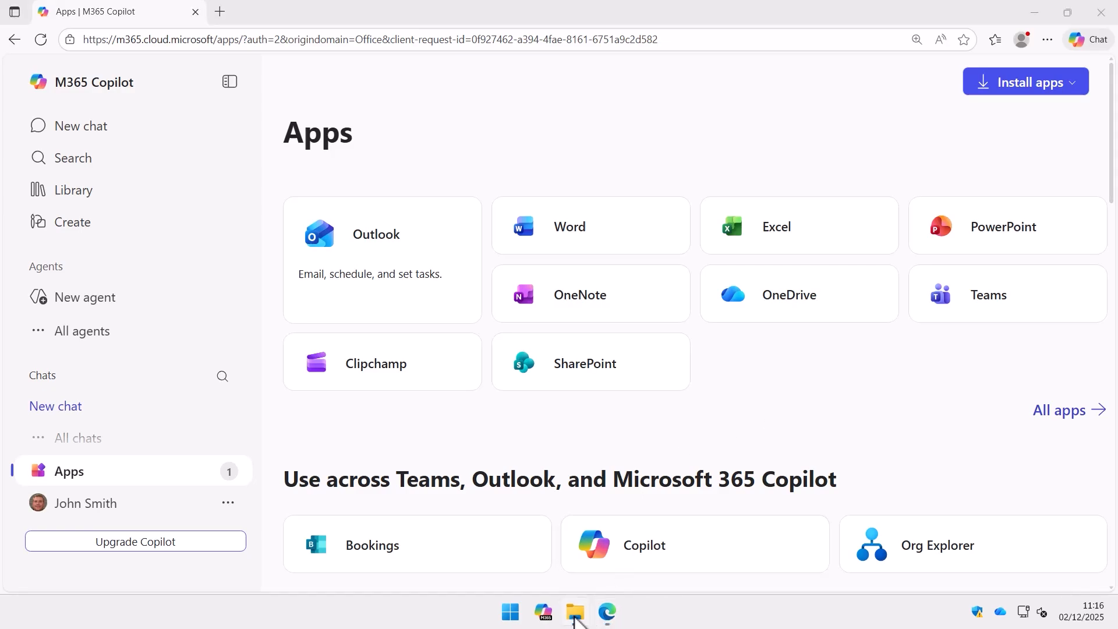
{"action": "left_click", "coordinate": [252, 247]}
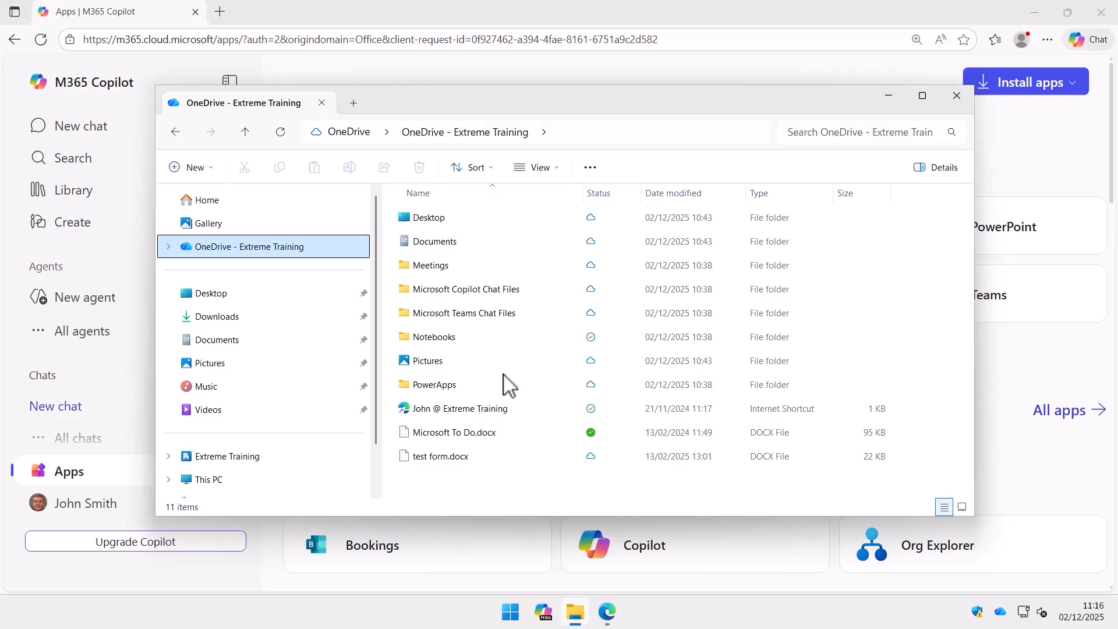
{"action": "mouse_move", "coordinate": [532, 363]}
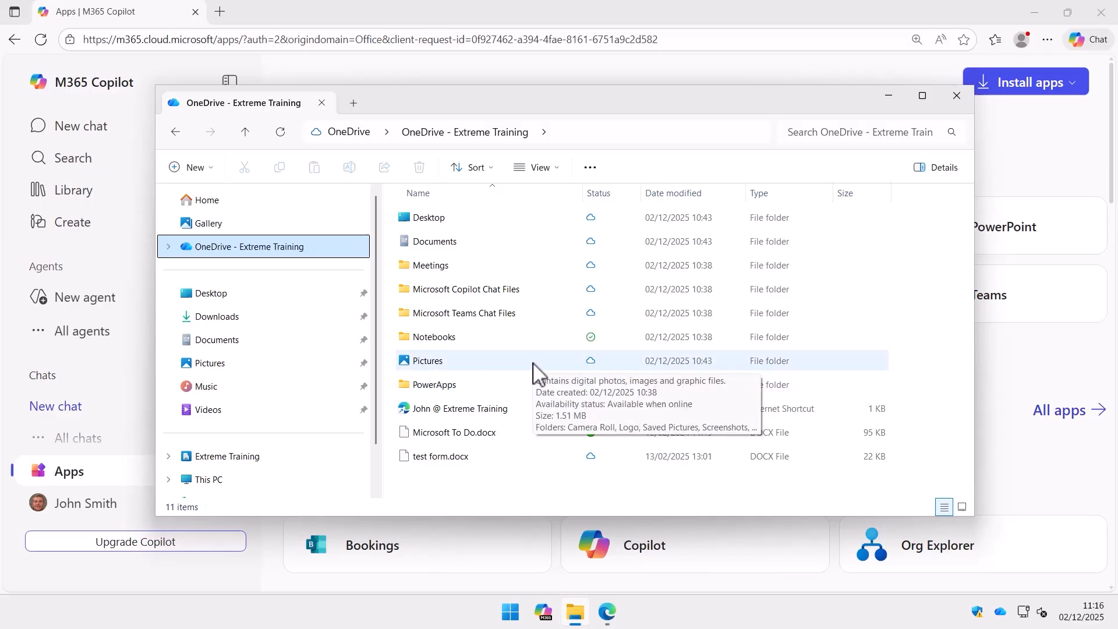
{"action": "left_click", "coordinate": [957, 96]}
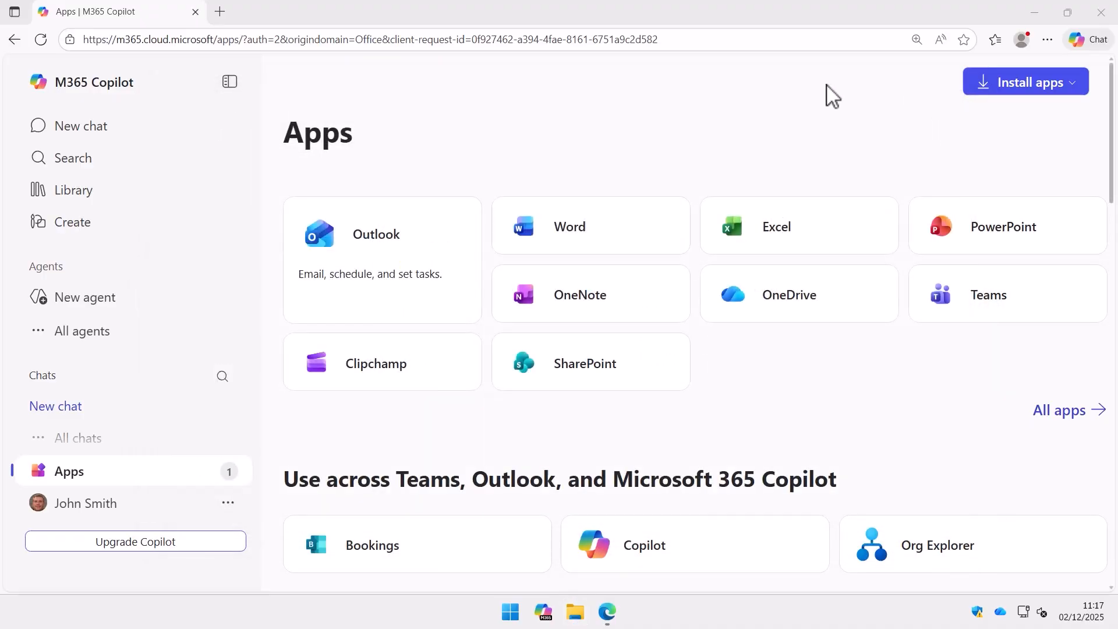
Open SharePoint from the Microsoft 365 apps page and show the full search results for "operations".
{"action": "left_click", "coordinate": [582, 373]}
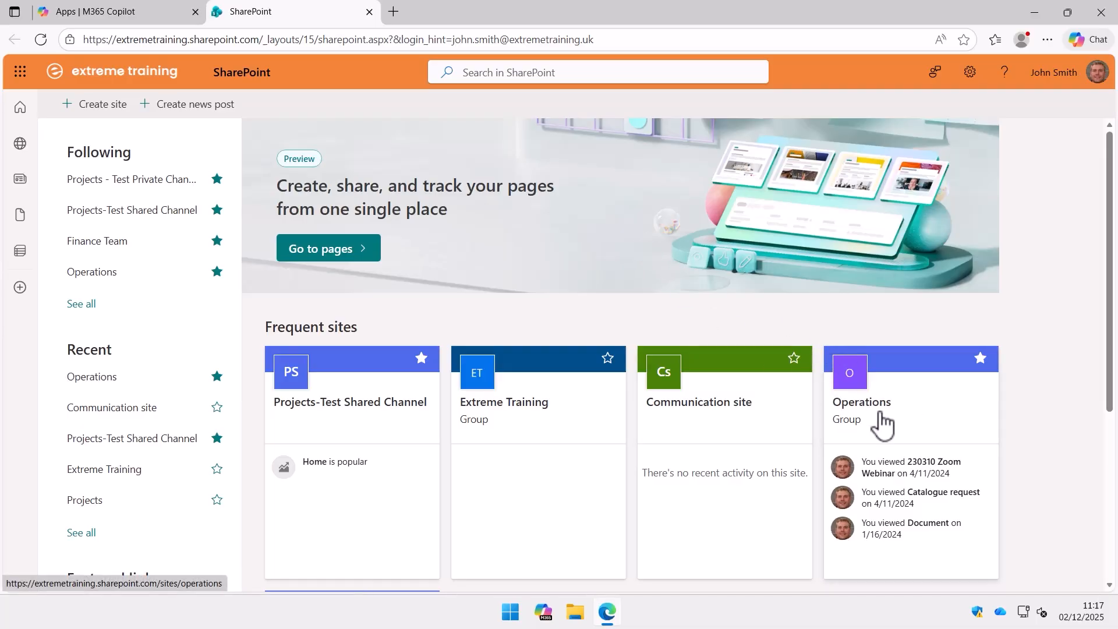
{"action": "left_click", "coordinate": [509, 73]}
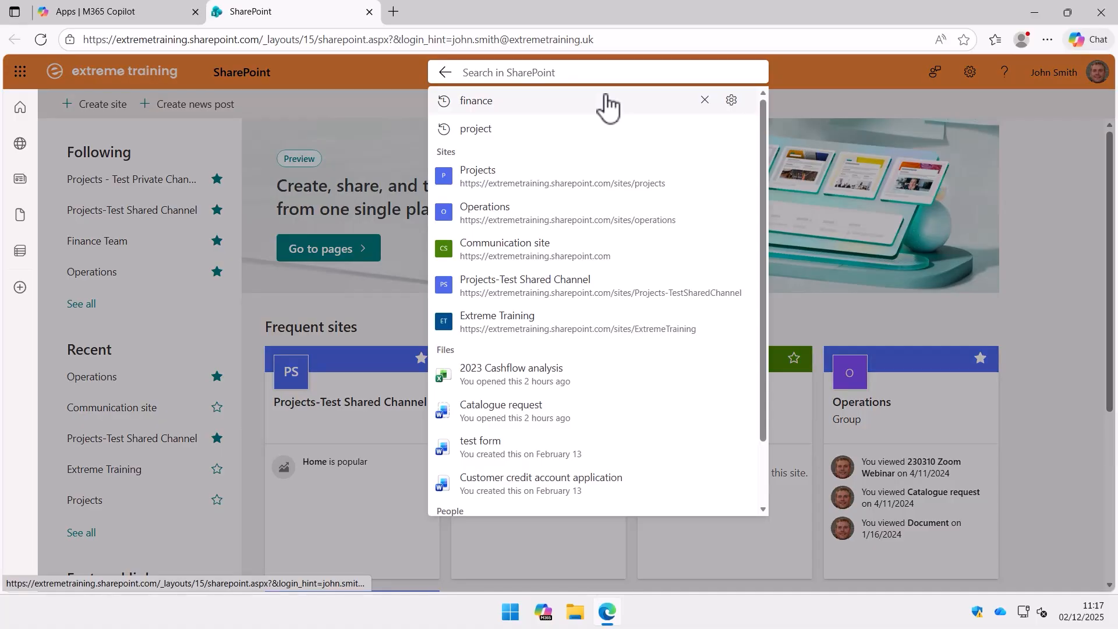
{"action": "type", "text": "operations"}
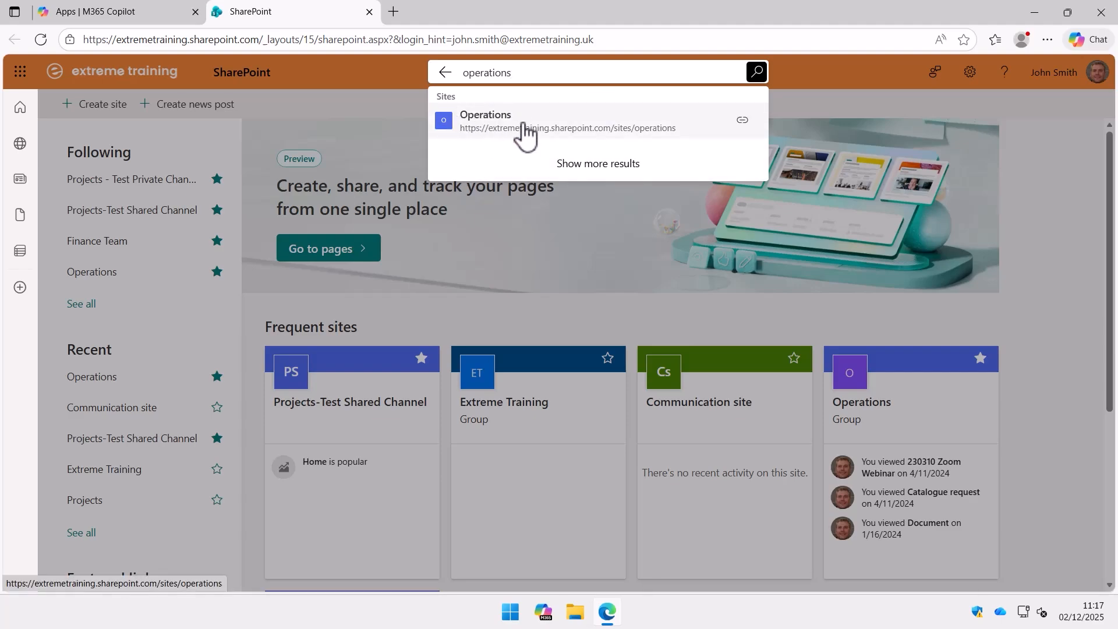
{"action": "left_click", "coordinate": [607, 174]}
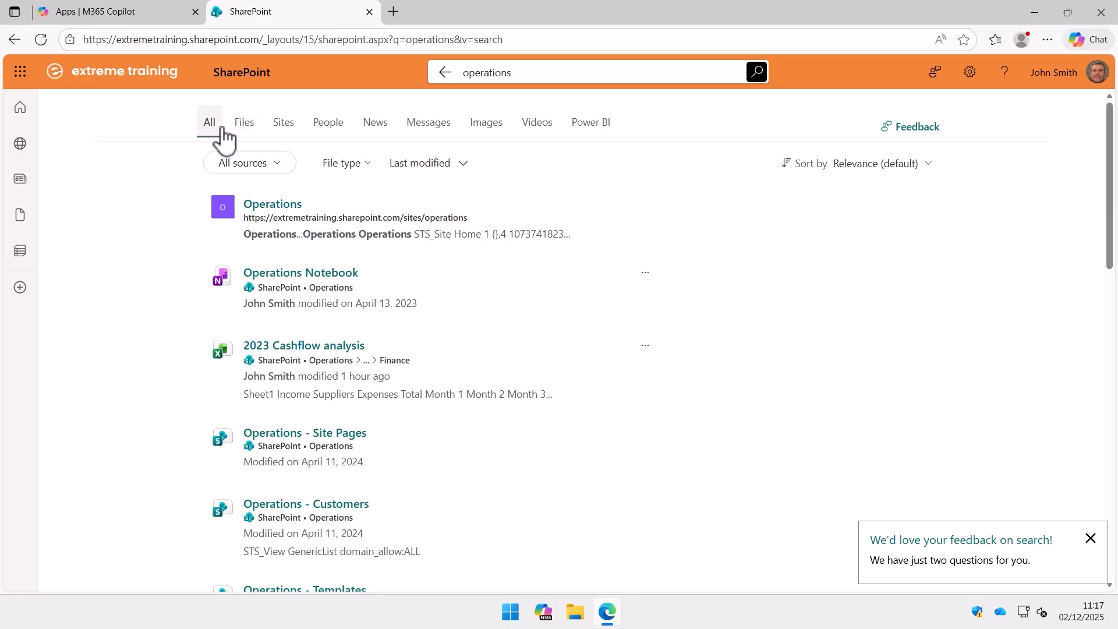
Browse the file, site and people results, and open the Operations site from the Sites results.
{"action": "left_click", "coordinate": [245, 137]}
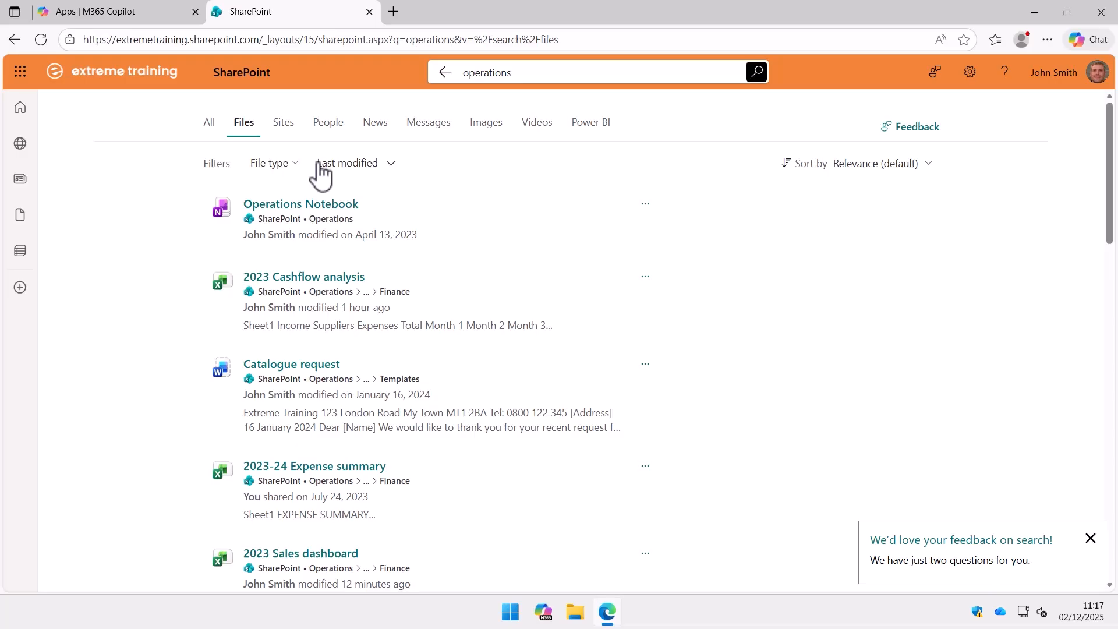
{"action": "left_click", "coordinate": [284, 124]}
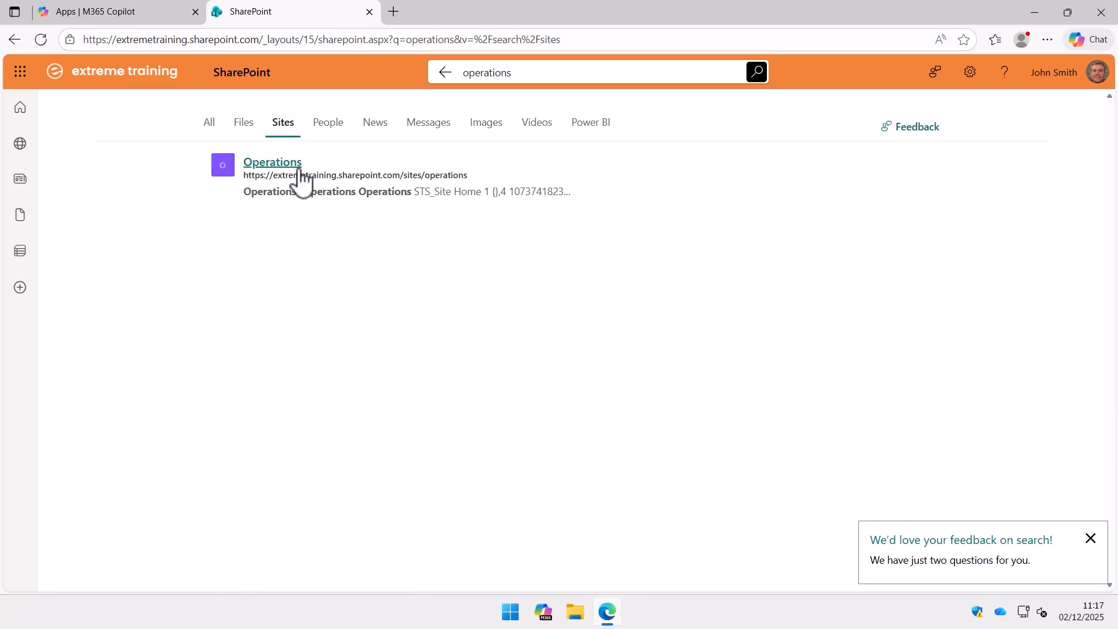
{"action": "left_click", "coordinate": [332, 131]}
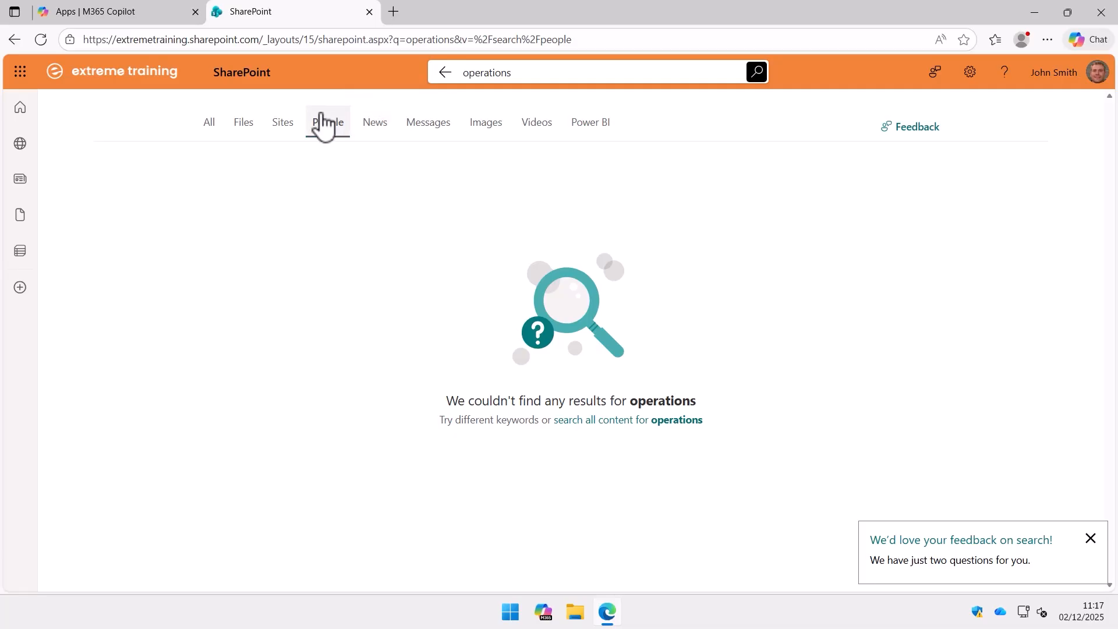
{"action": "left_click", "coordinate": [291, 124]}
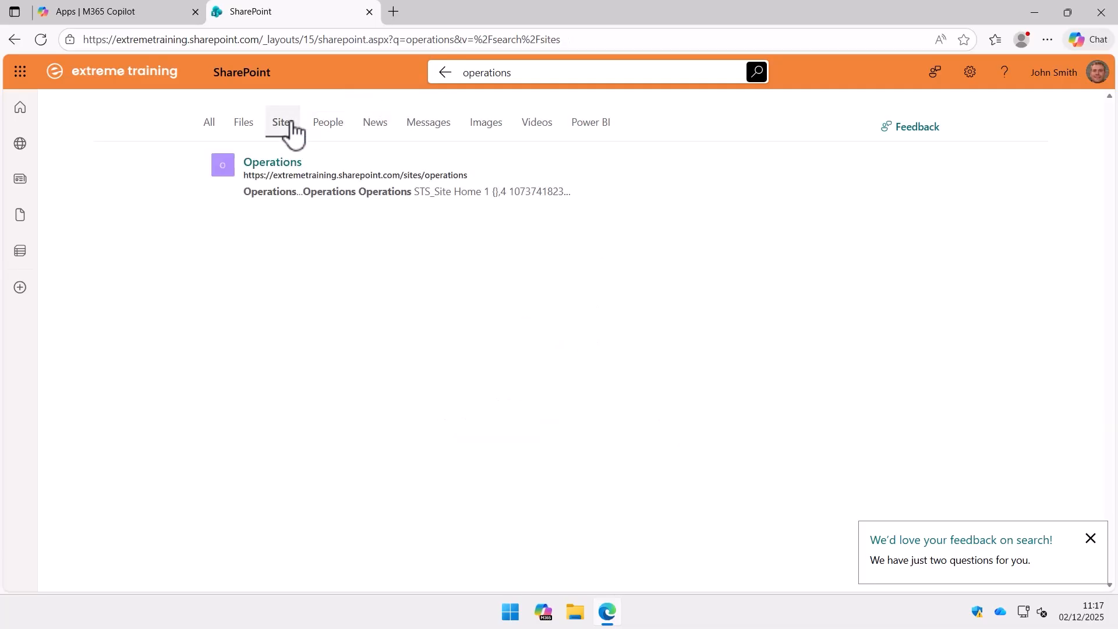
{"action": "left_click", "coordinate": [282, 168]}
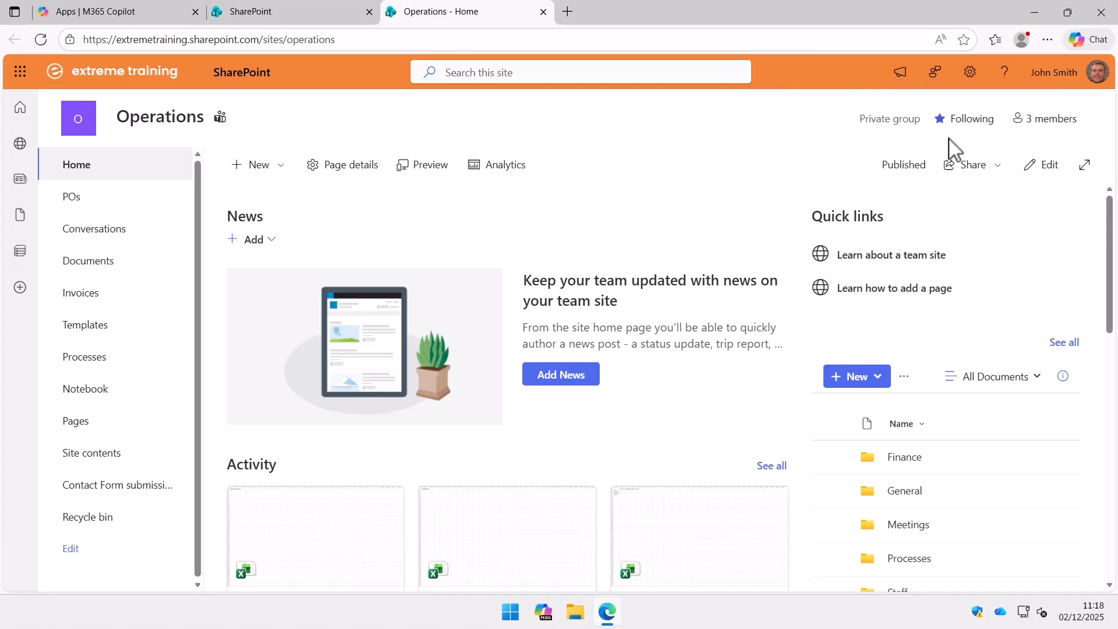
Sync the Operations site's Documents library to the computer, allowing the site to open Microsoft OneDrive.
{"action": "left_click", "coordinate": [88, 269]}
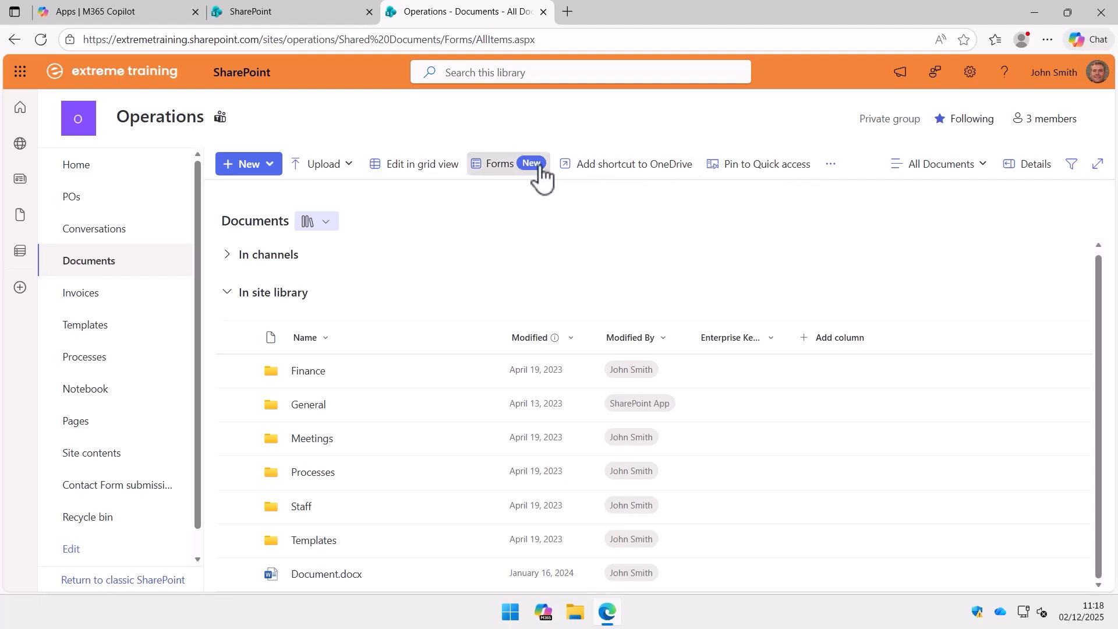
{"action": "left_click", "coordinate": [831, 175]}
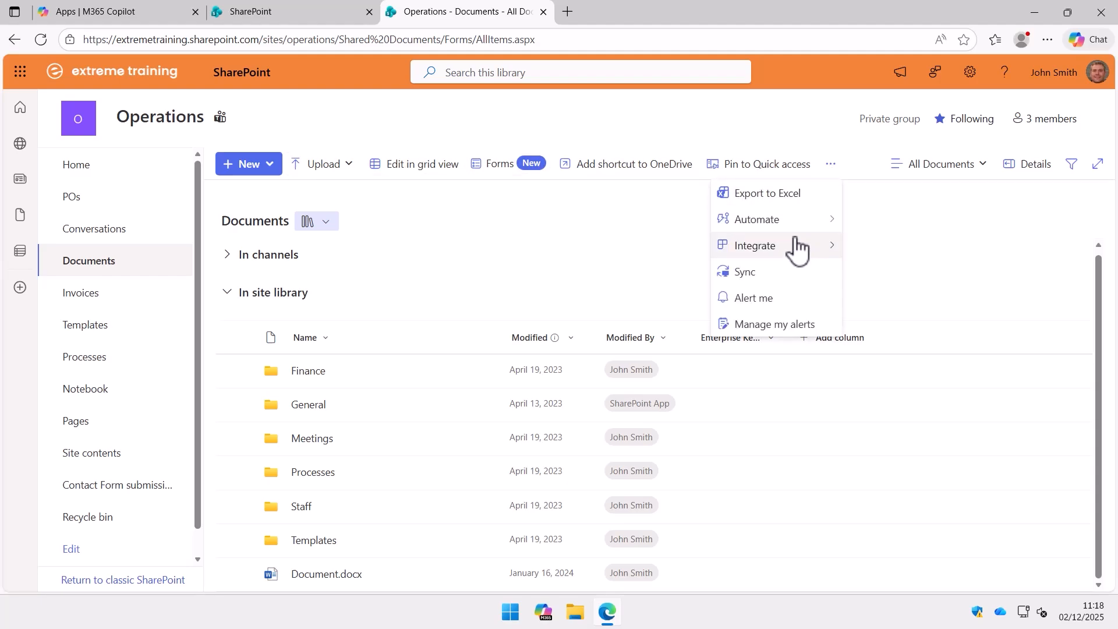
{"action": "left_click", "coordinate": [746, 273]}
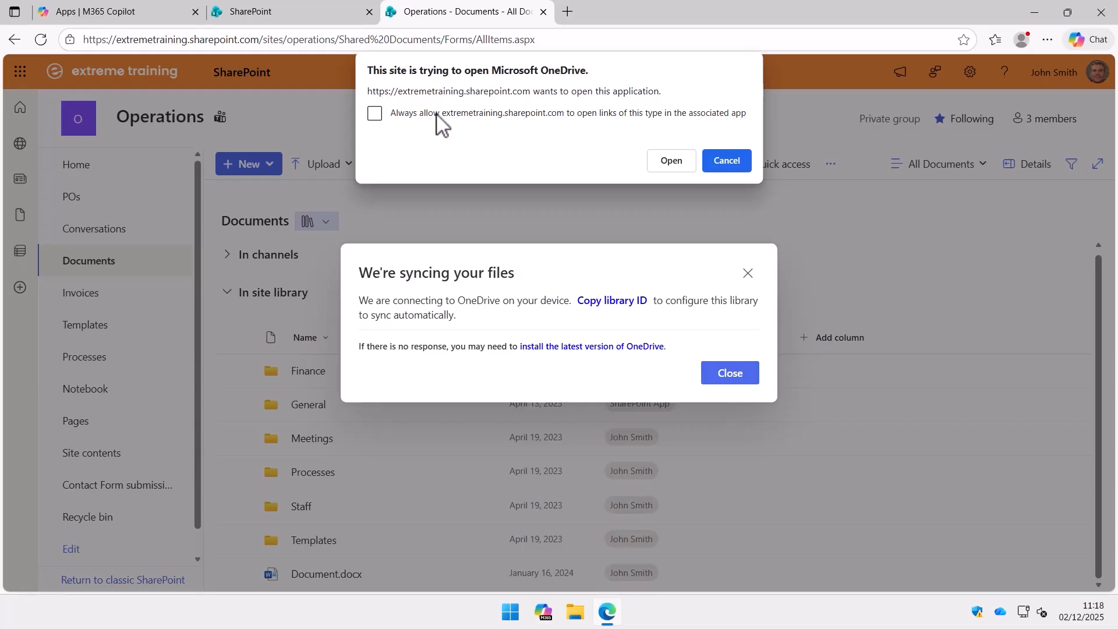
{"action": "left_click", "coordinate": [661, 159]}
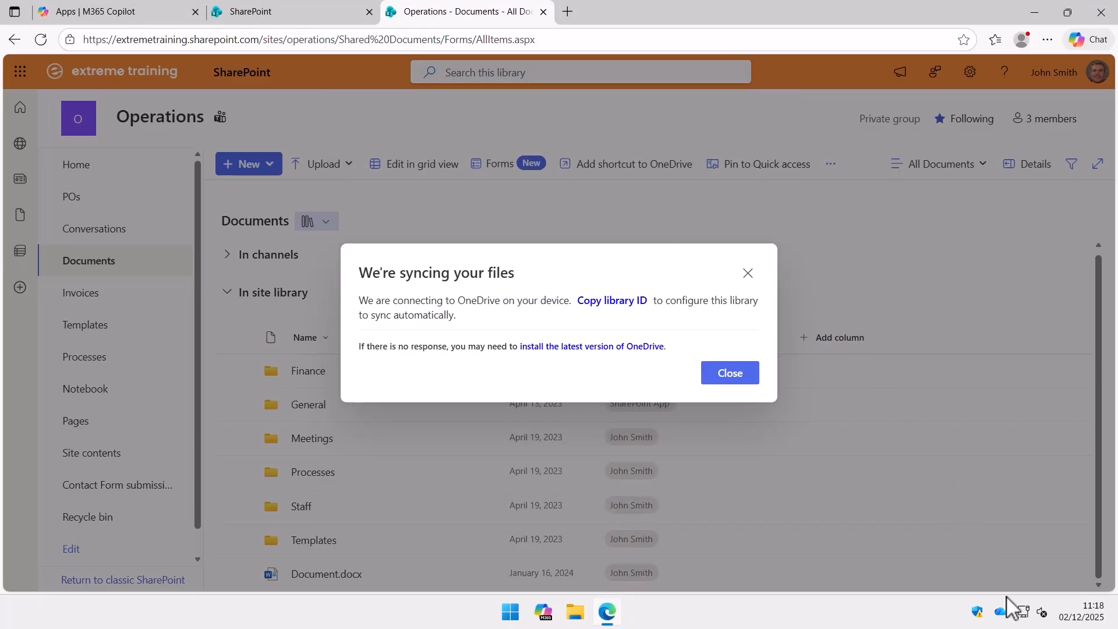
Check the OneDrive sync activity and open the OneDrive settings.
{"action": "left_click", "coordinate": [1000, 612]}
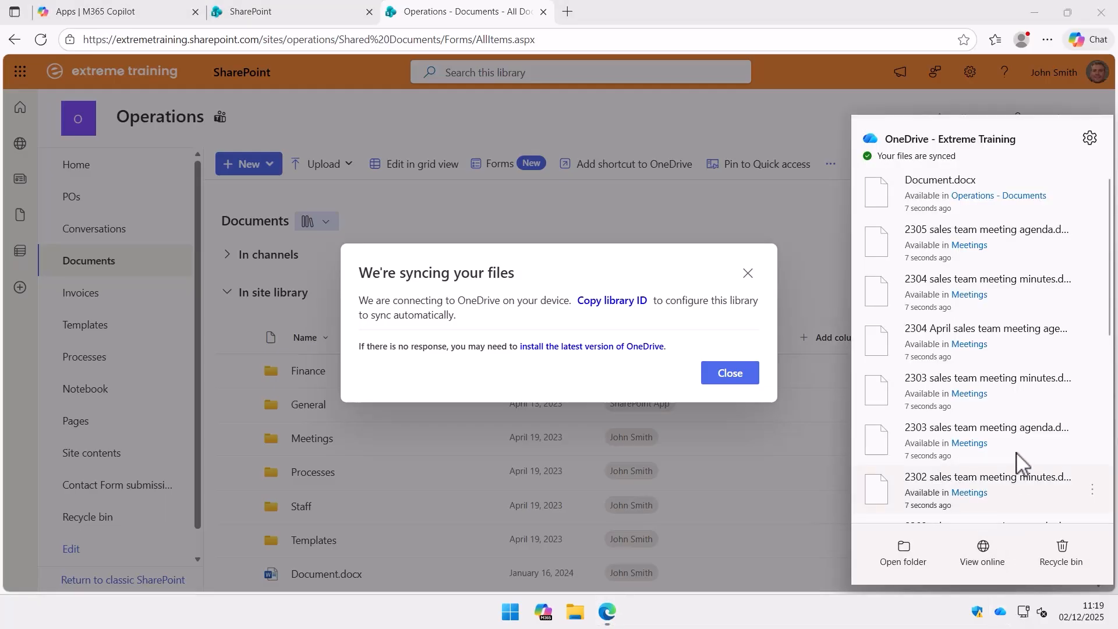
{"action": "left_click", "coordinate": [1089, 138]}
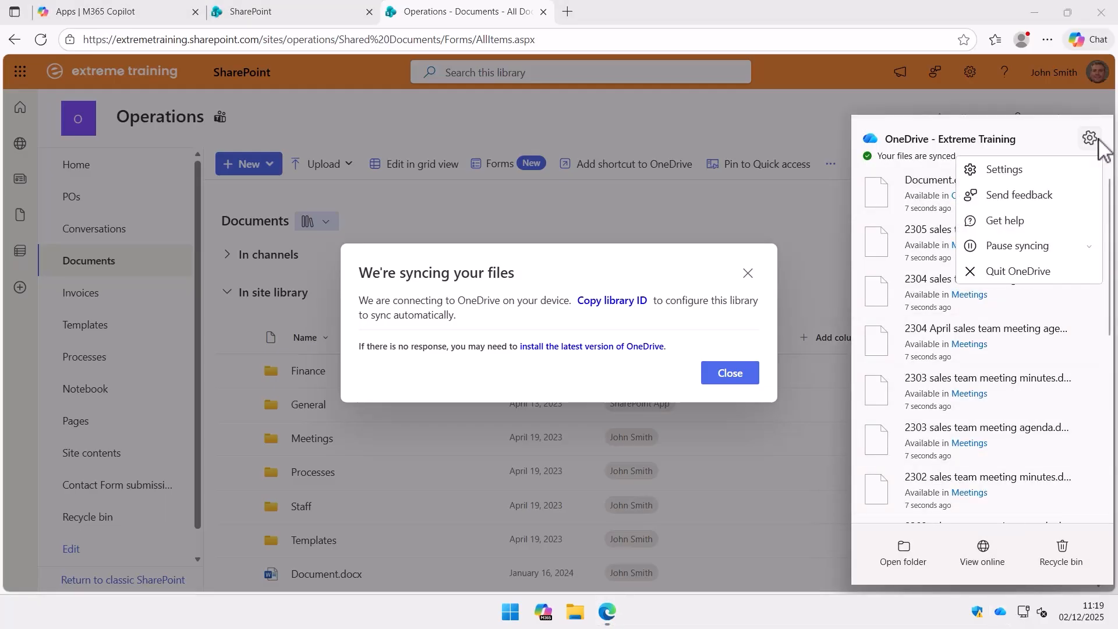
{"action": "left_click", "coordinate": [1042, 168]}
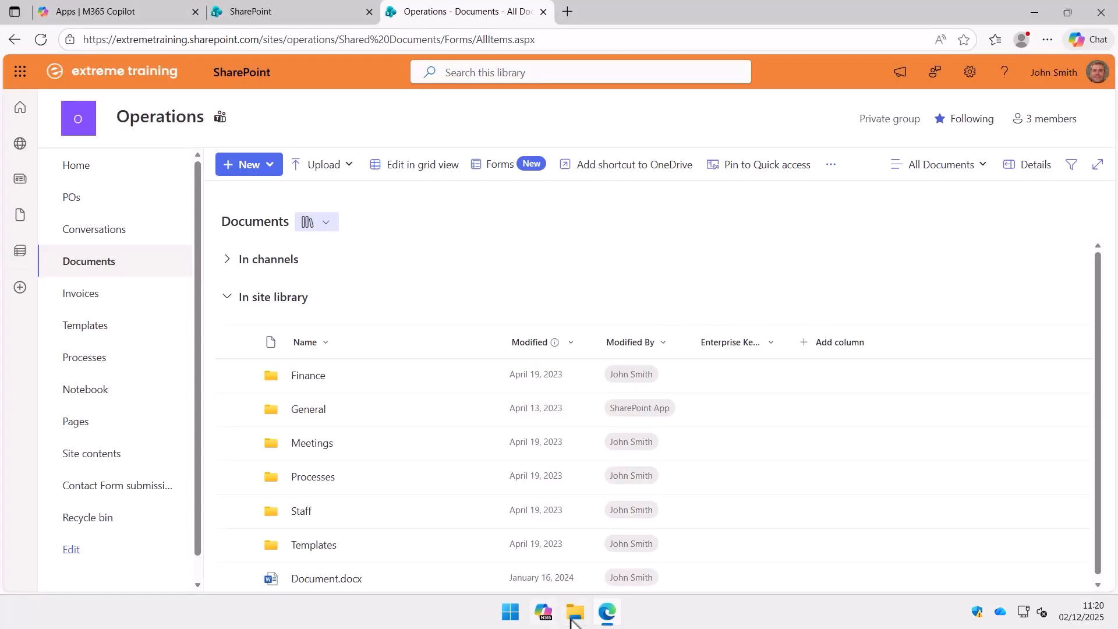
Open the synced Operations - Documents folder in File Explorer and place its window beside the SharePoint library's file list.
{"action": "left_click", "coordinate": [573, 617]}
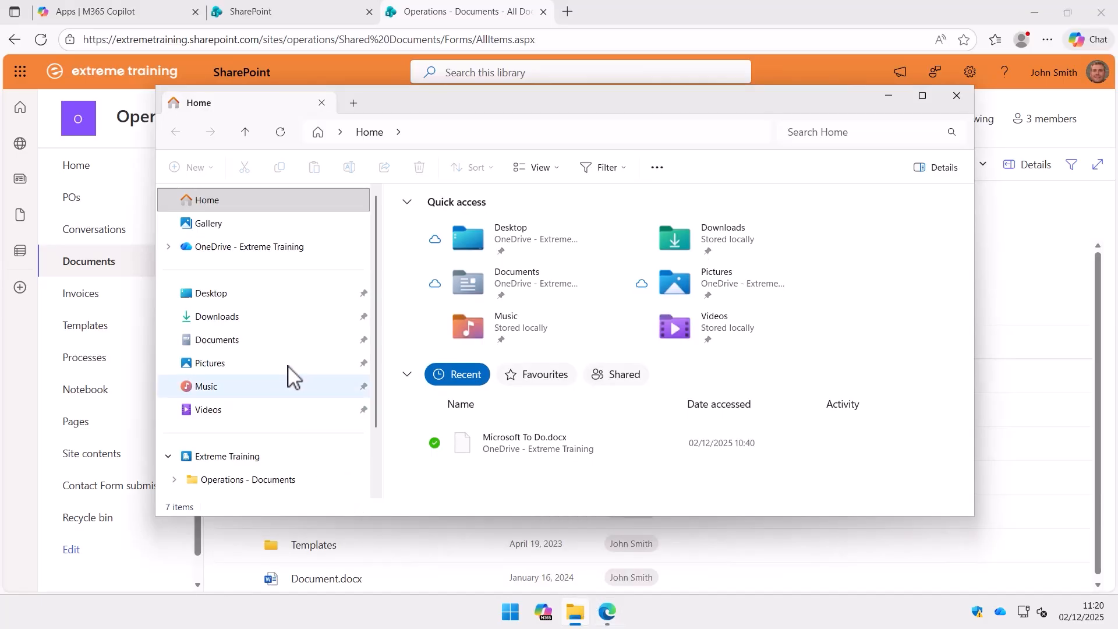
{"action": "left_click", "coordinate": [241, 247]}
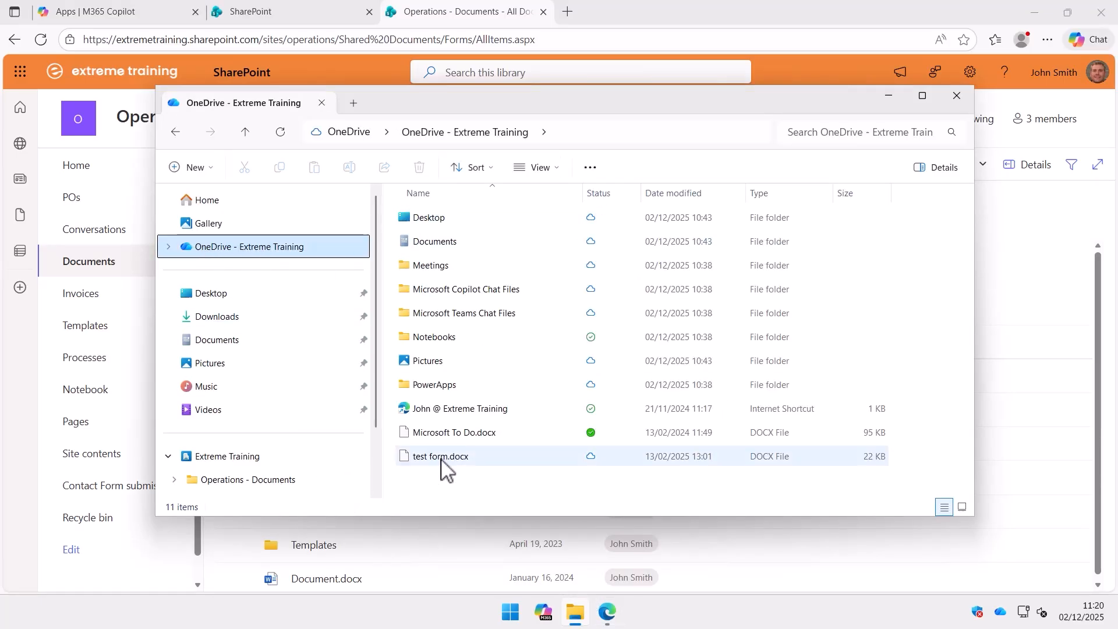
{"action": "scroll", "coordinate": [270, 460], "scroll_direction": "down", "scroll_amount": 2}
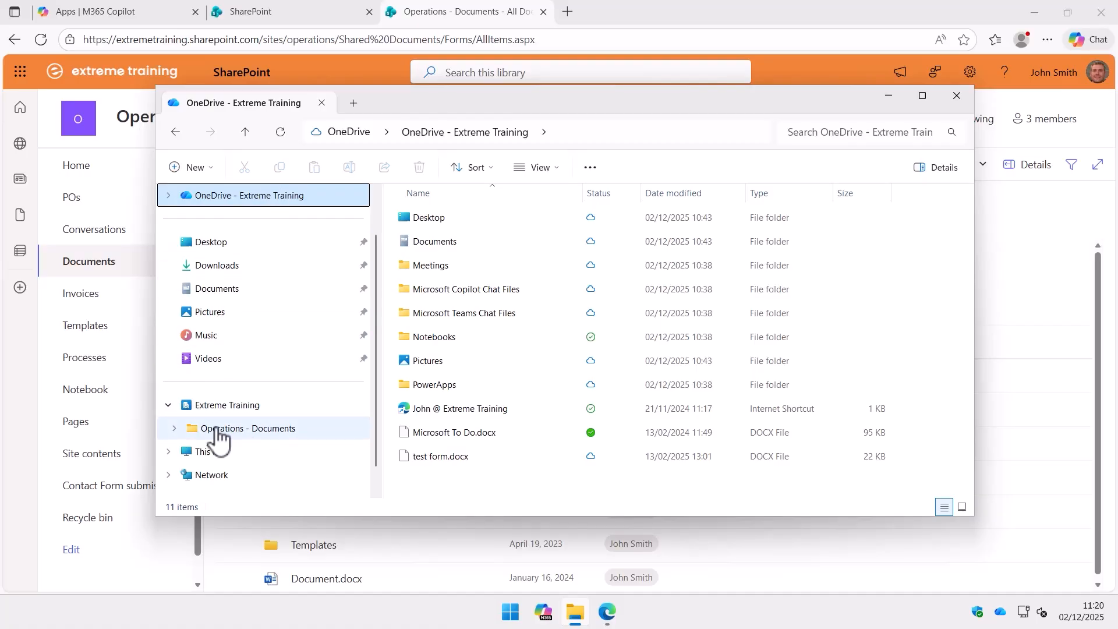
{"action": "left_click", "coordinate": [246, 431]}
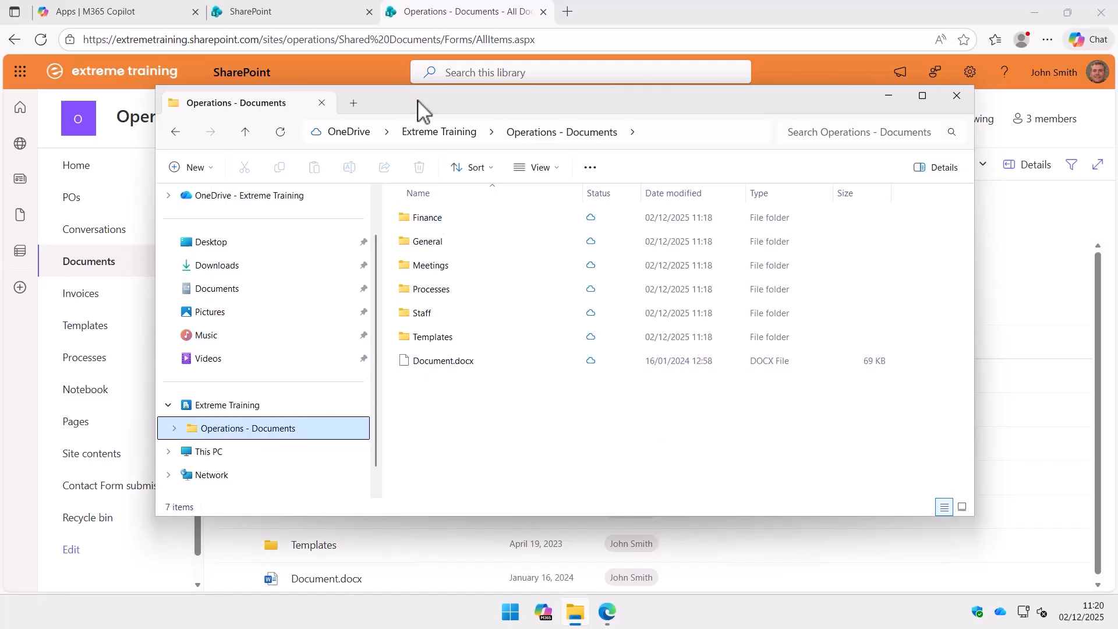
{"action": "left_click_drag", "start_coordinate": [411, 101], "coordinate": [679, 125]}
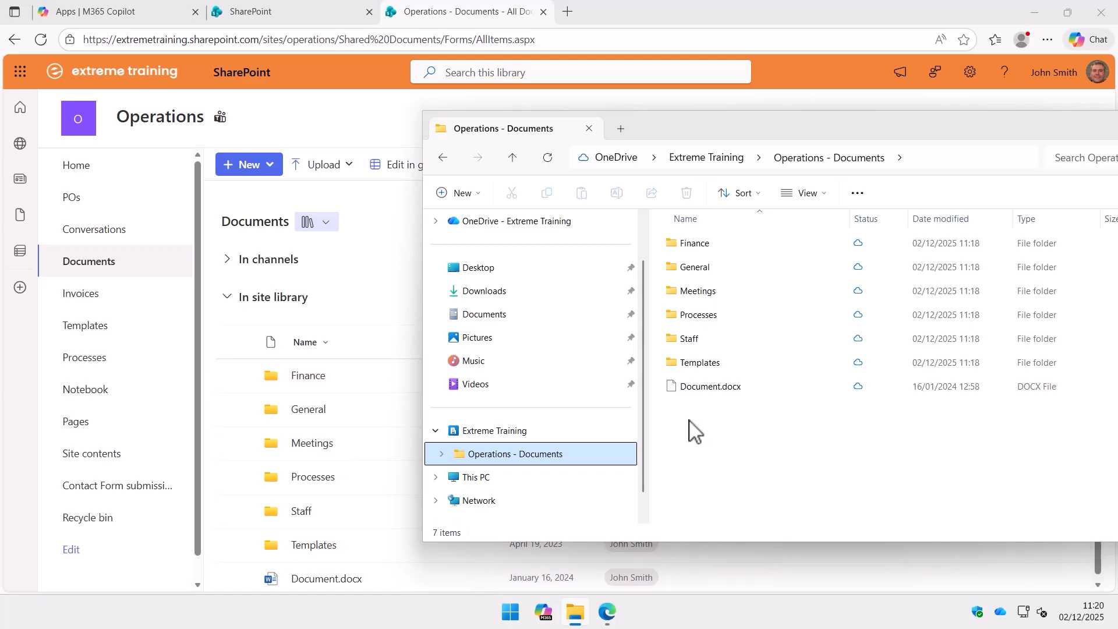
Open Document.docx from the synced folder with Notepad just once to download it, and close Notepad.
{"action": "double_click", "coordinate": [711, 387]}
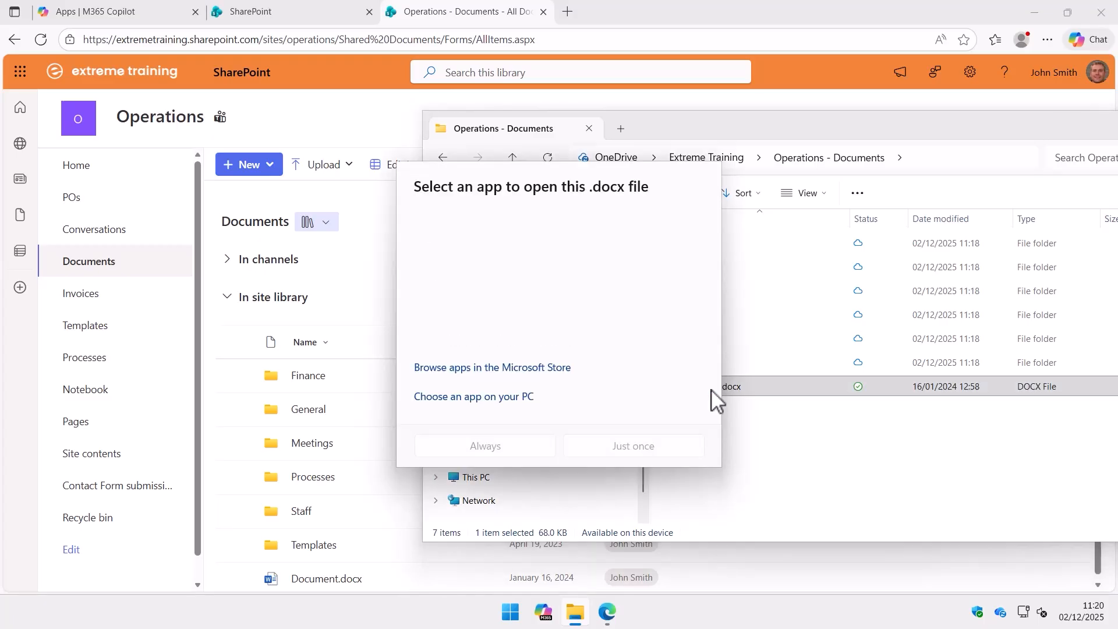
{"action": "left_click", "coordinate": [476, 255]}
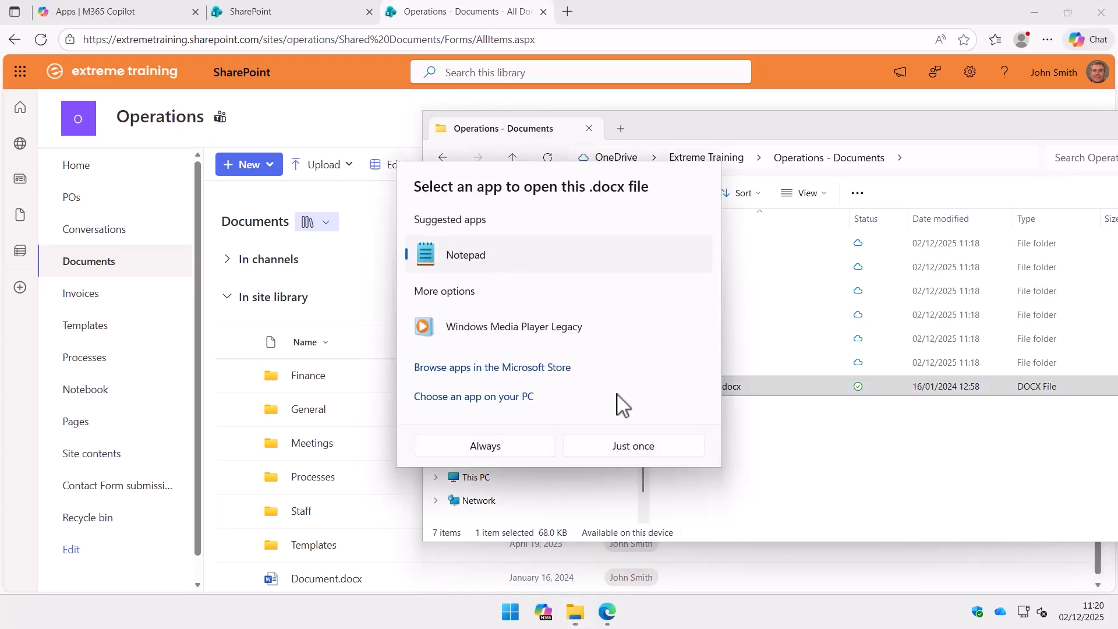
{"action": "left_click", "coordinate": [623, 447]}
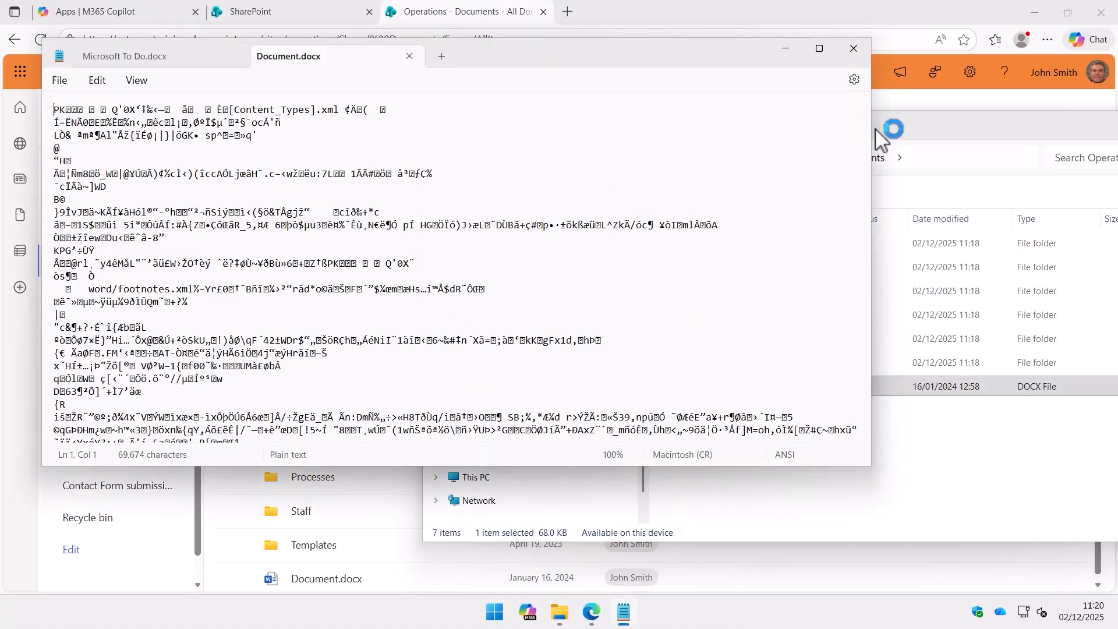
{"action": "left_click", "coordinate": [854, 49]}
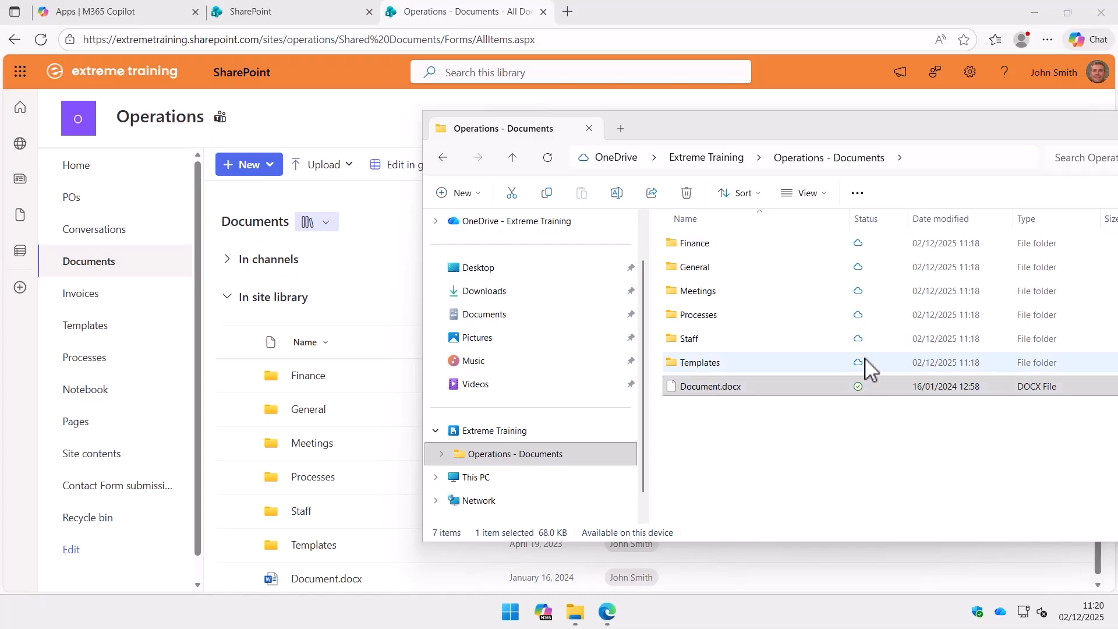
Set Document.docx in the Operations - Documents folder to always be kept on this device.
{"action": "left_click", "coordinate": [858, 384]}
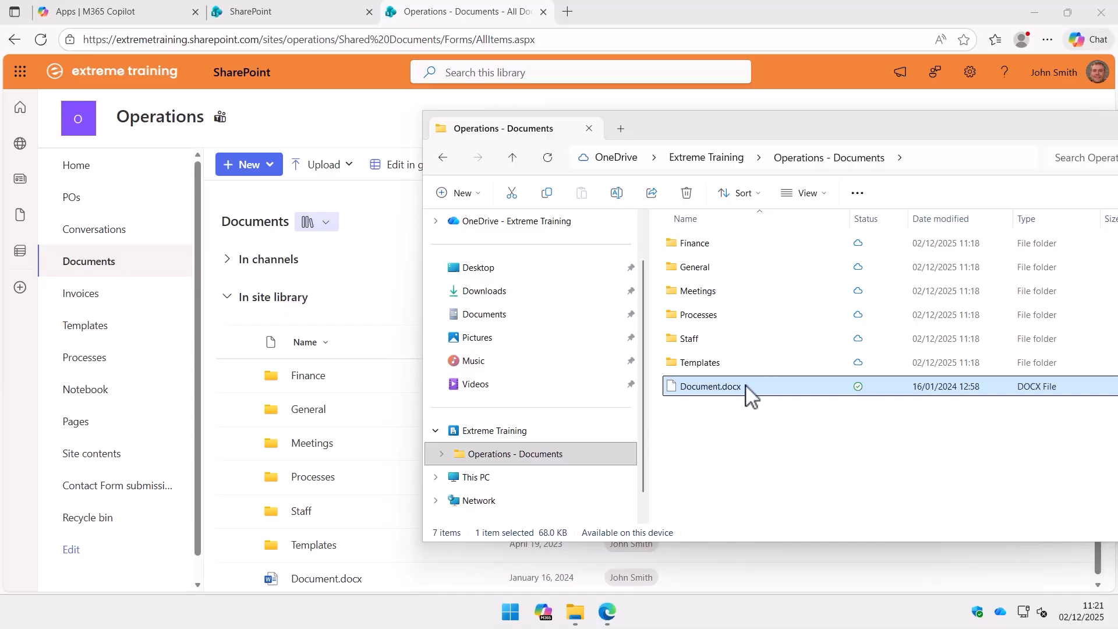
{"action": "right_click", "coordinate": [719, 388]}
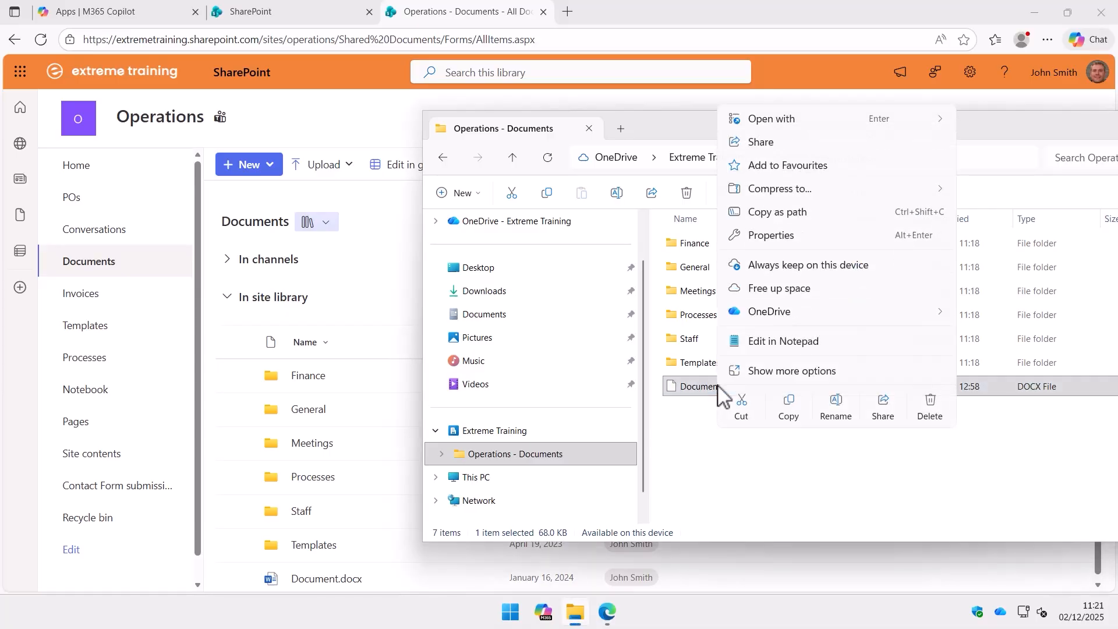
{"action": "left_click", "coordinate": [779, 266]}
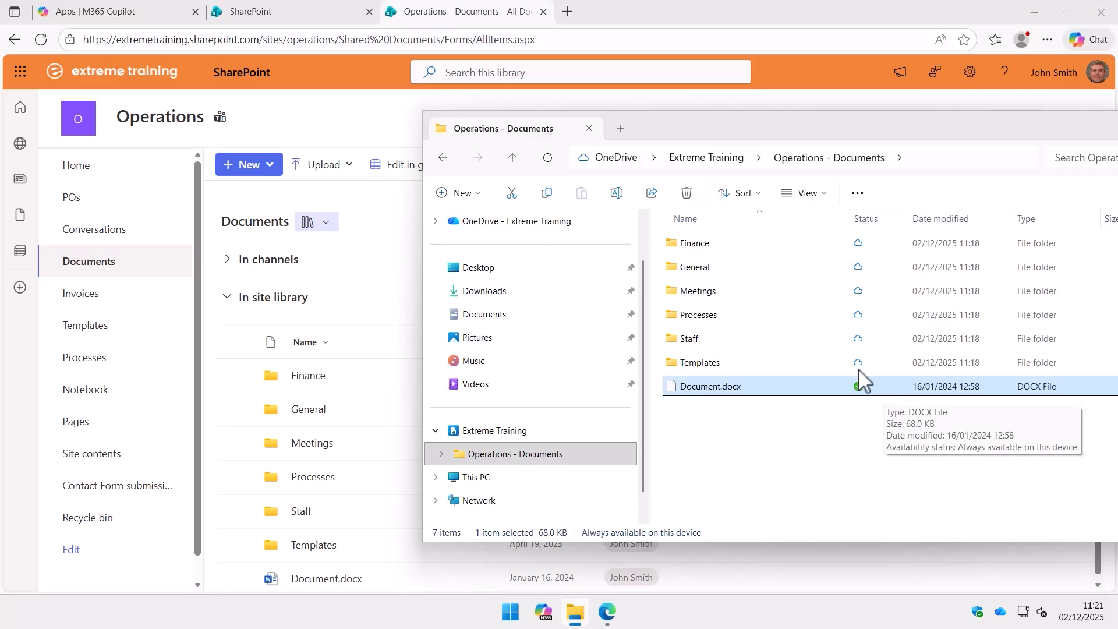
Set the Templates folder to always be kept on this device, and free up space for the whole Operations - Documents folder.
{"action": "right_click", "coordinate": [725, 368]}
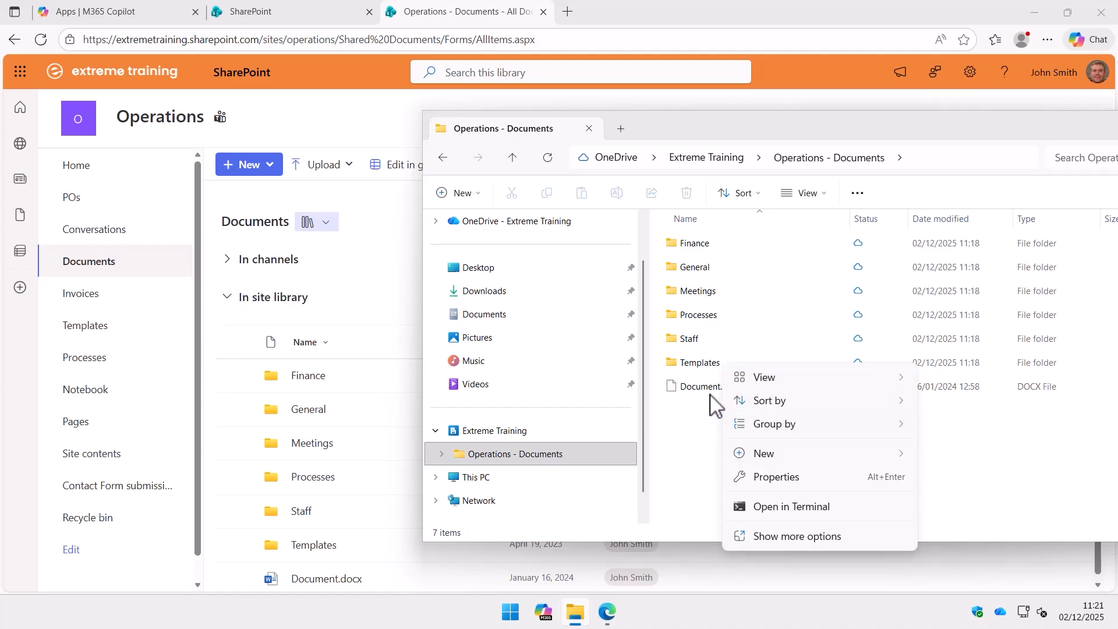
{"action": "right_click", "coordinate": [690, 363]}
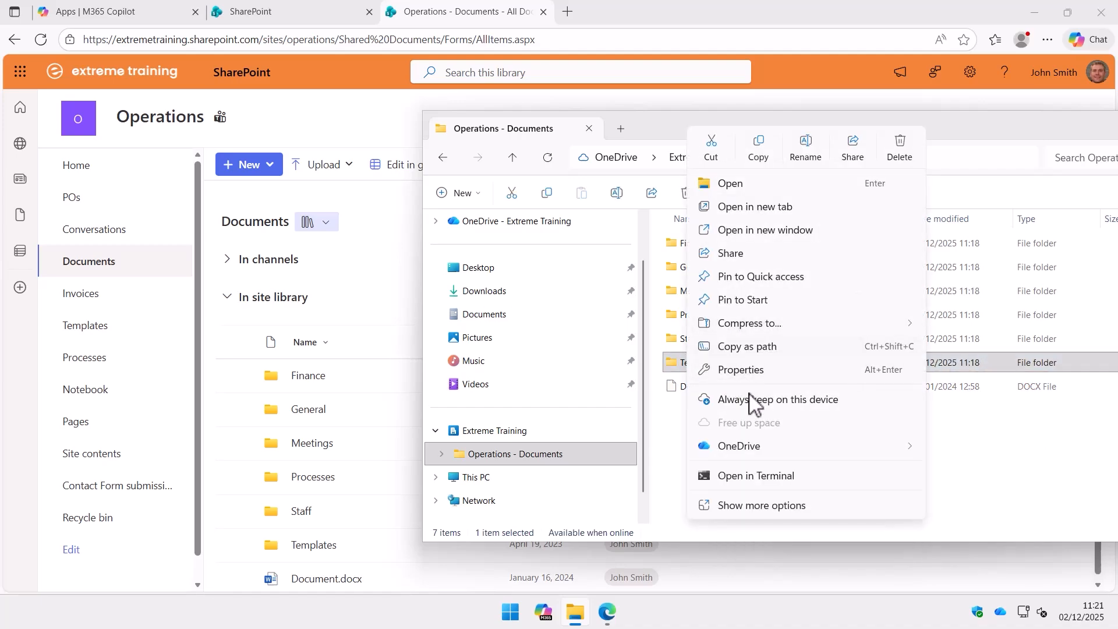
{"action": "left_click", "coordinate": [775, 402]}
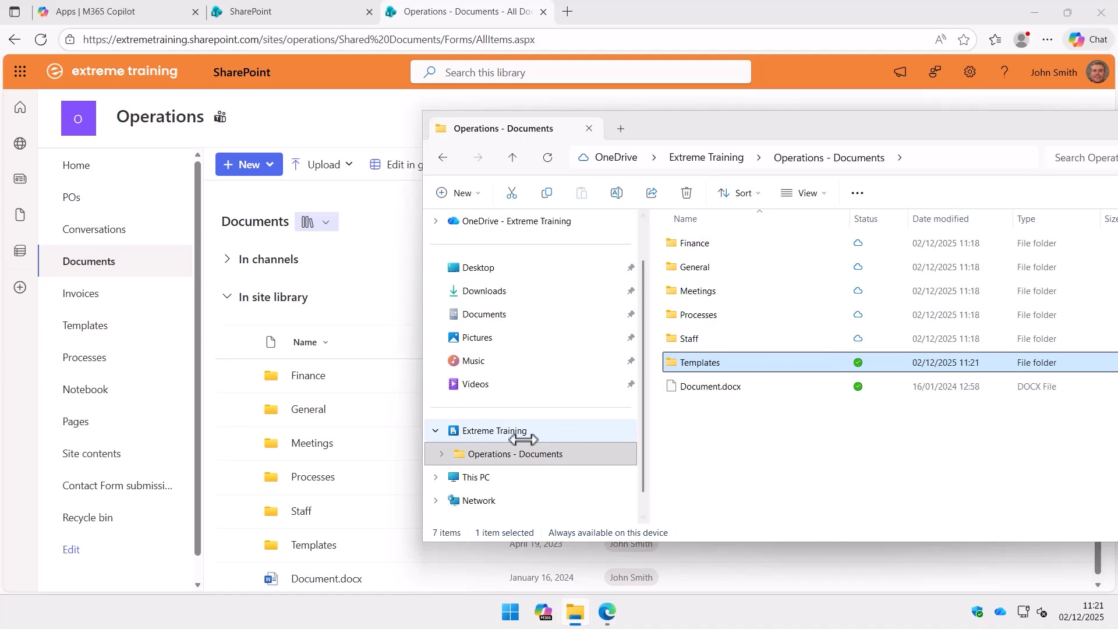
{"action": "right_click", "coordinate": [483, 454]}
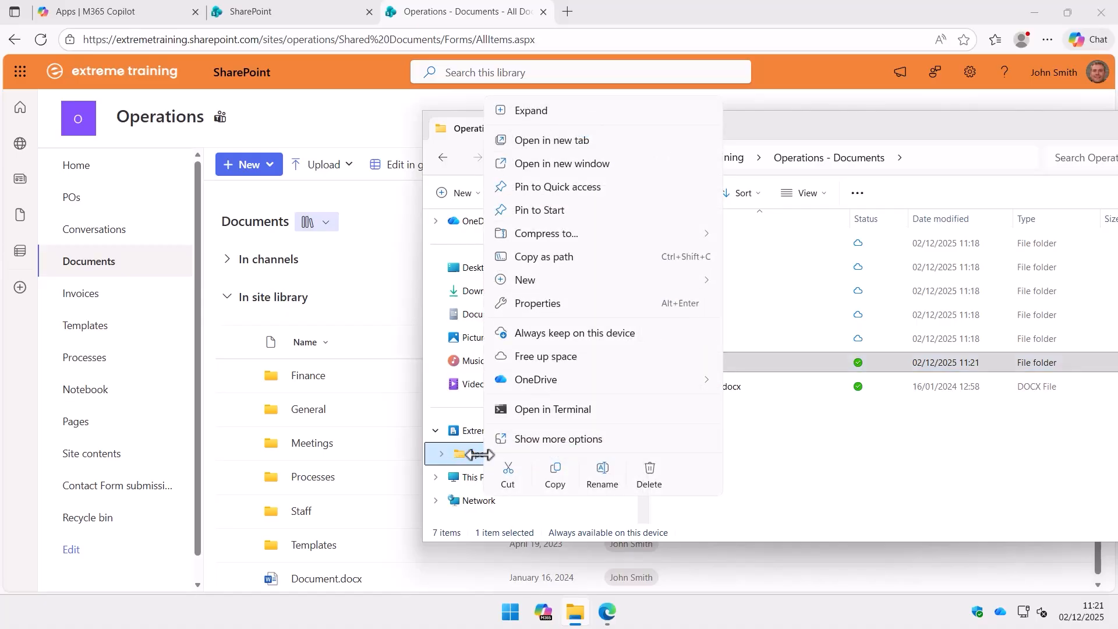
{"action": "left_click", "coordinate": [566, 356]}
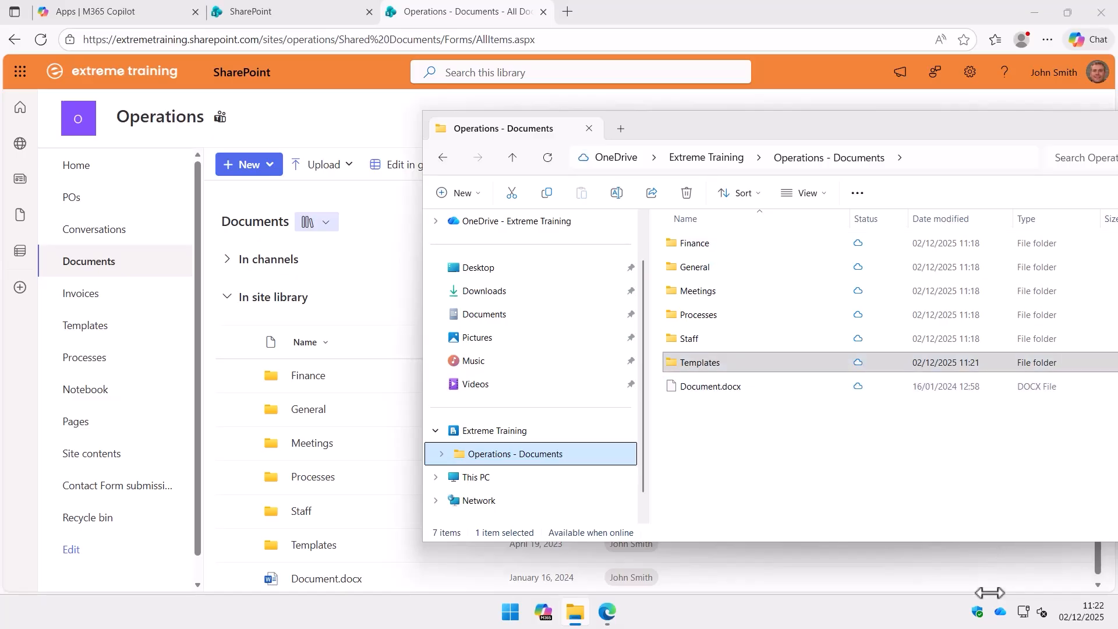
Stop syncing Operations - Documents in the OneDrive account settings and close the settings.
{"action": "left_click", "coordinate": [999, 611]}
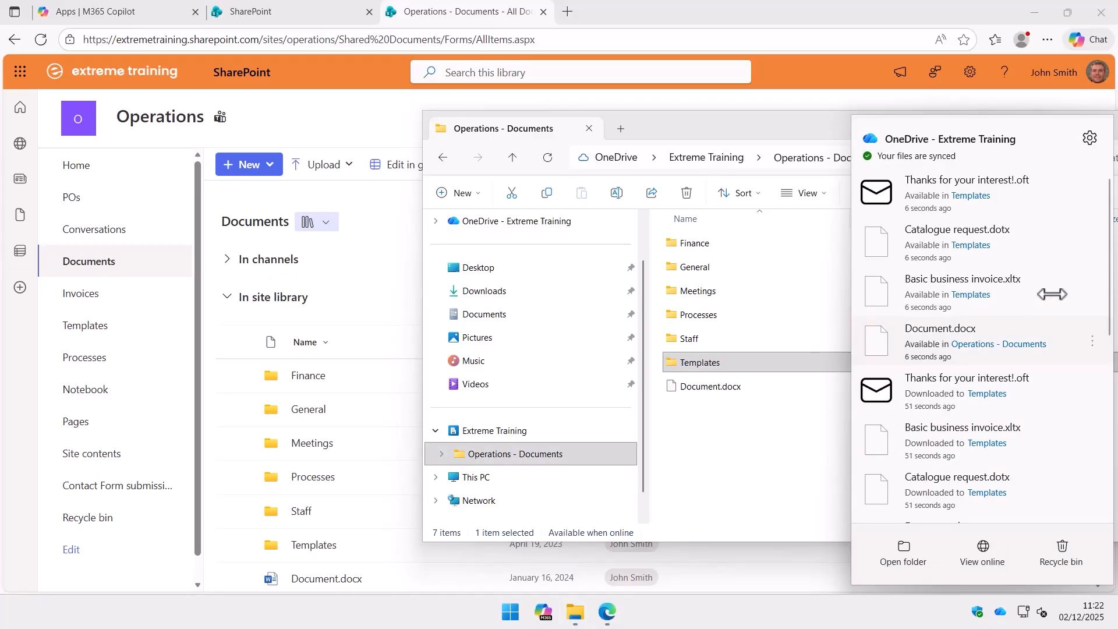
{"action": "left_click", "coordinate": [1088, 138]}
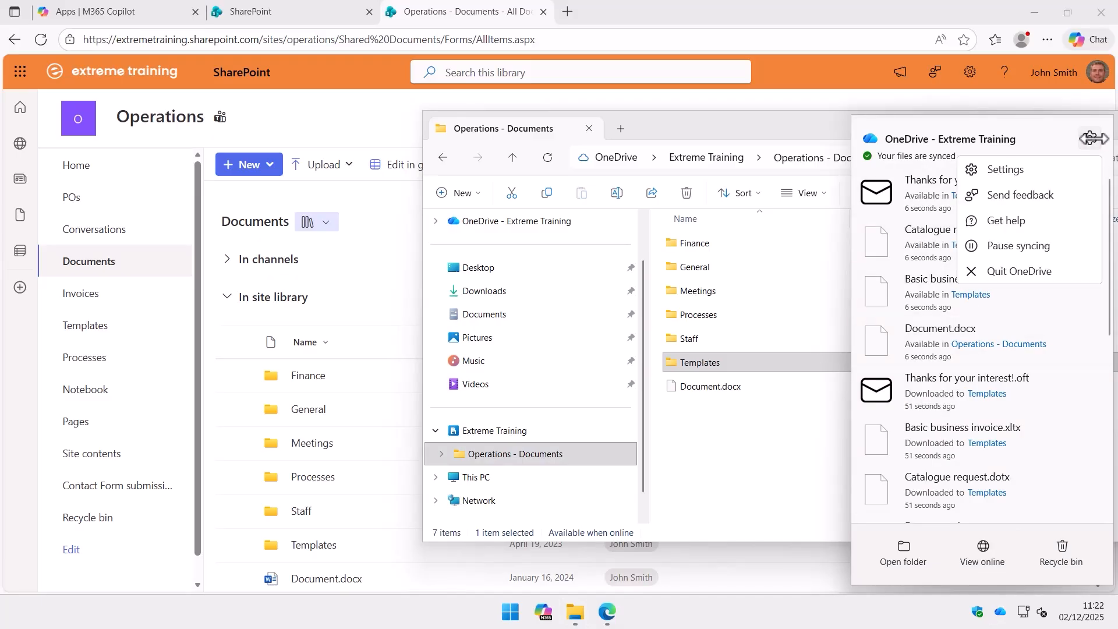
{"action": "left_click", "coordinate": [1042, 170]}
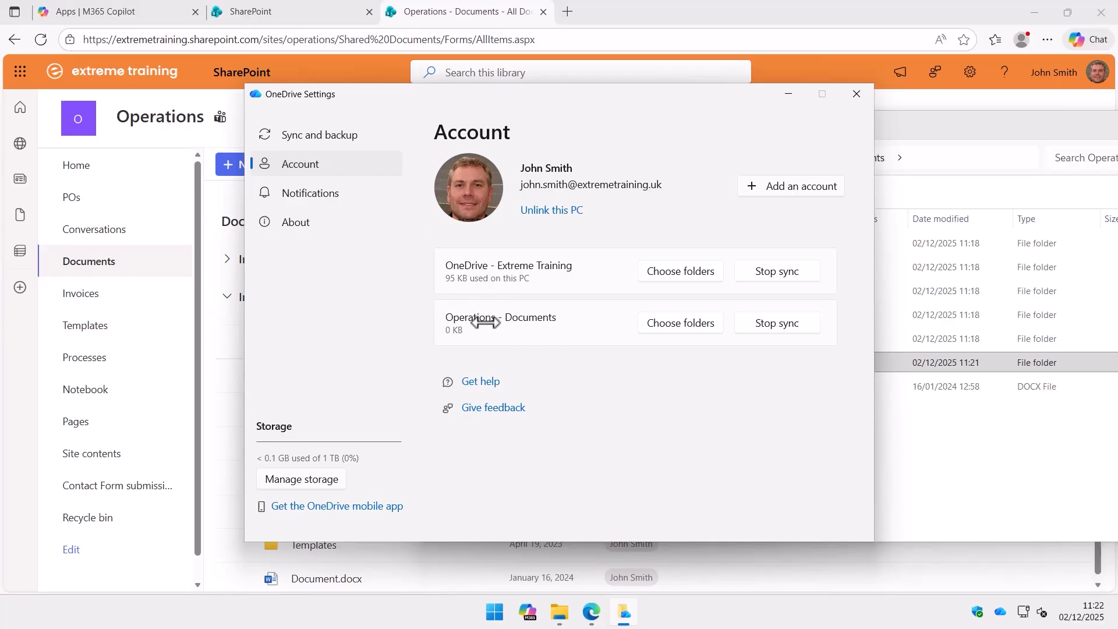
{"action": "left_click", "coordinate": [799, 325]}
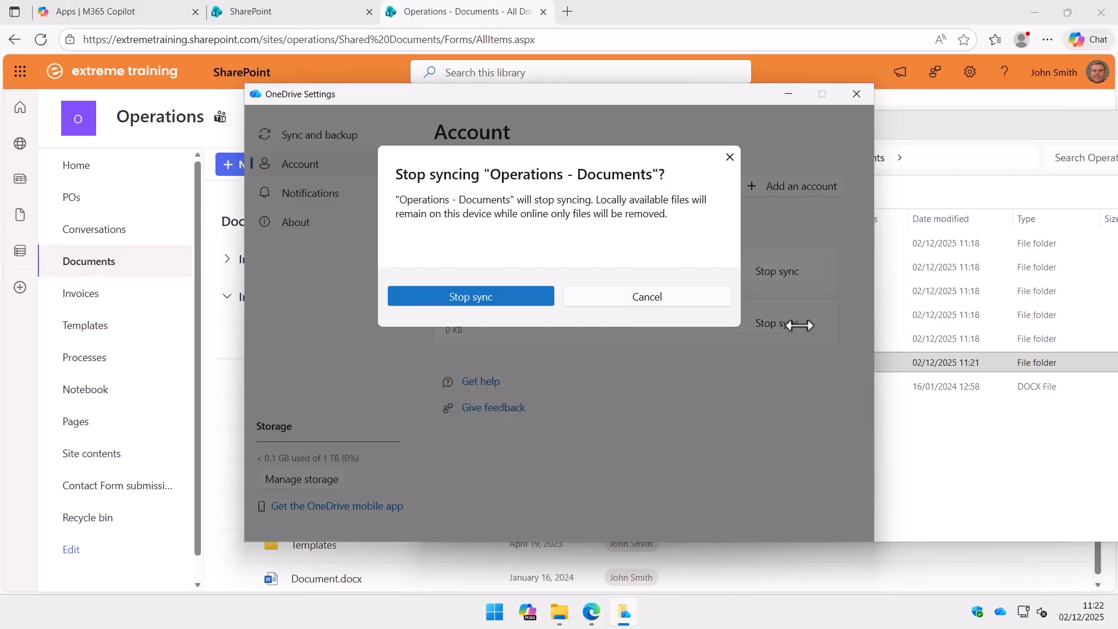
{"action": "left_click", "coordinate": [453, 296]}
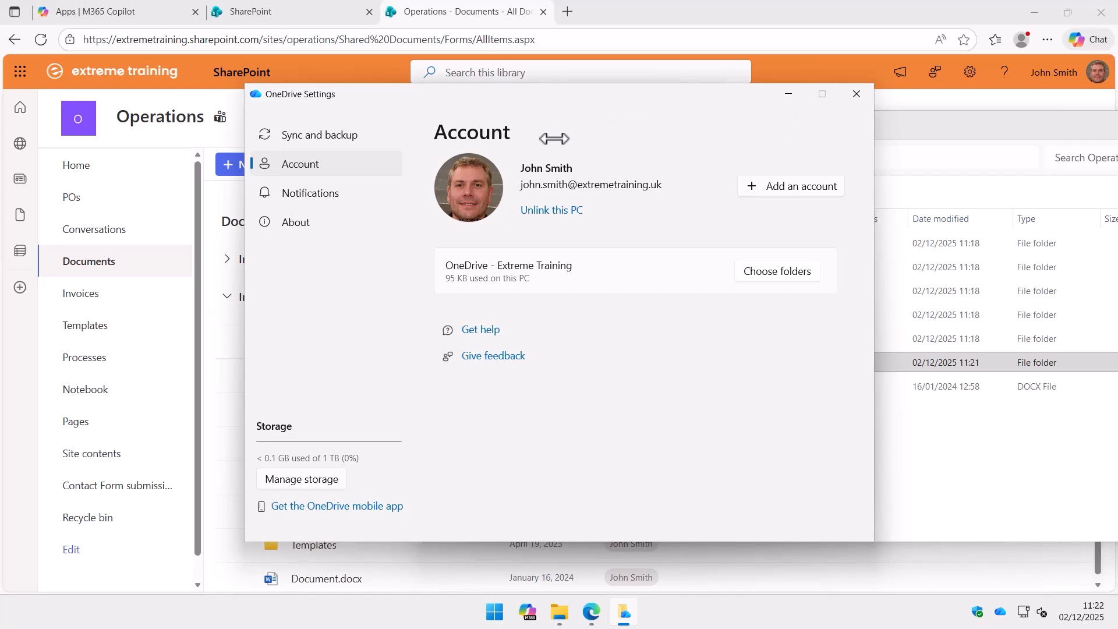
{"action": "left_click", "coordinate": [856, 94]}
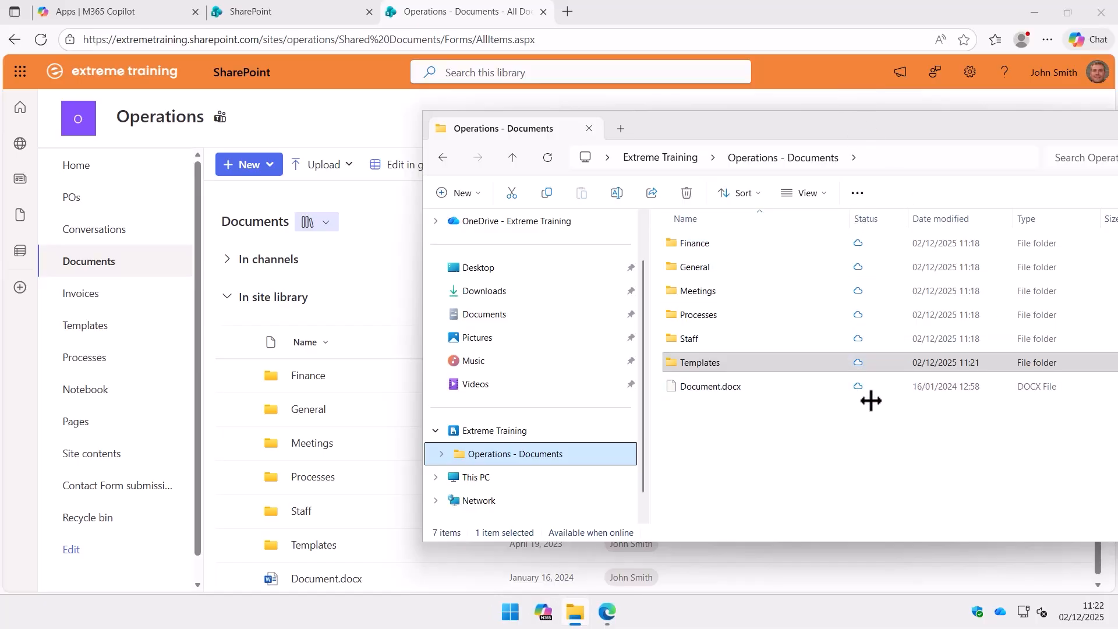
Check what remains of the unsynced Operations - Documents folder under Extreme Training in File Explorer.
{"action": "left_click", "coordinate": [526, 429]}
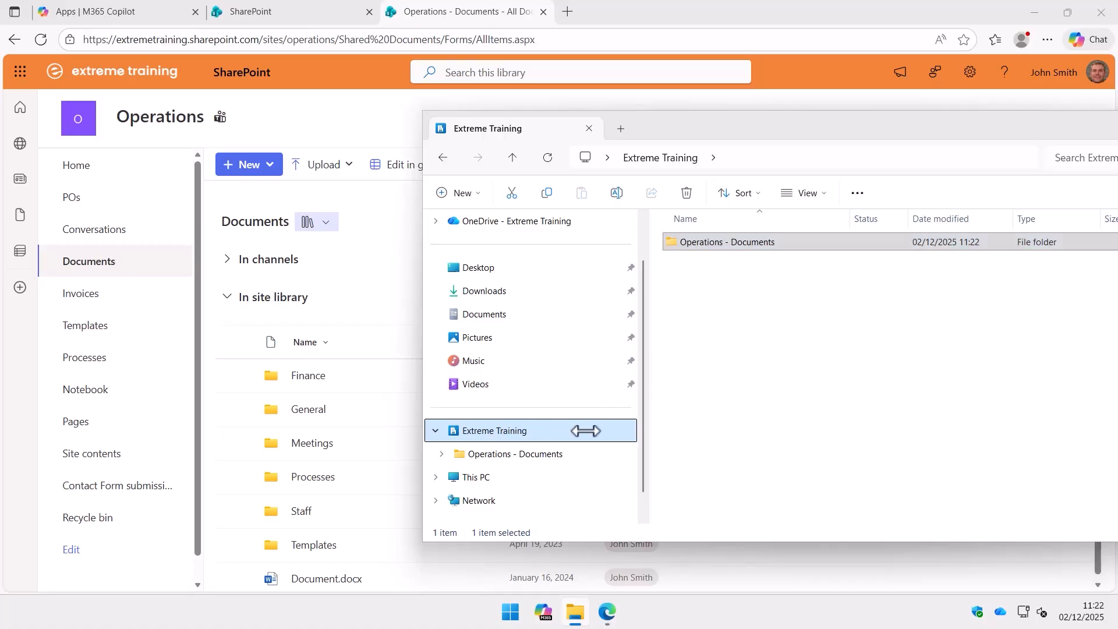
{"action": "left_click", "coordinate": [541, 454]}
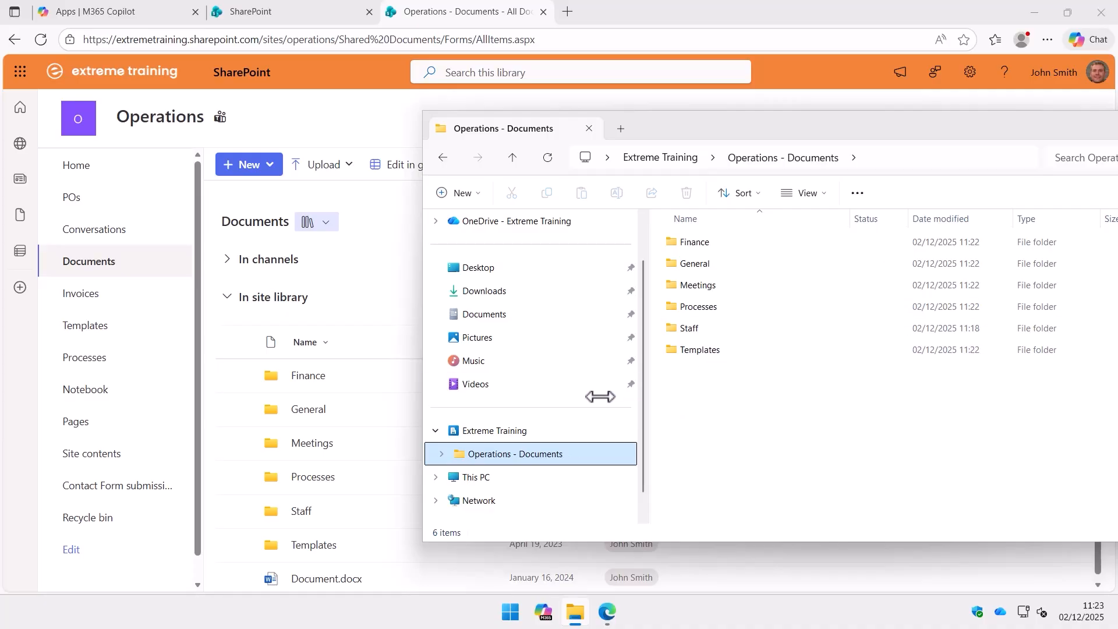
{"action": "left_click", "coordinate": [484, 430]}
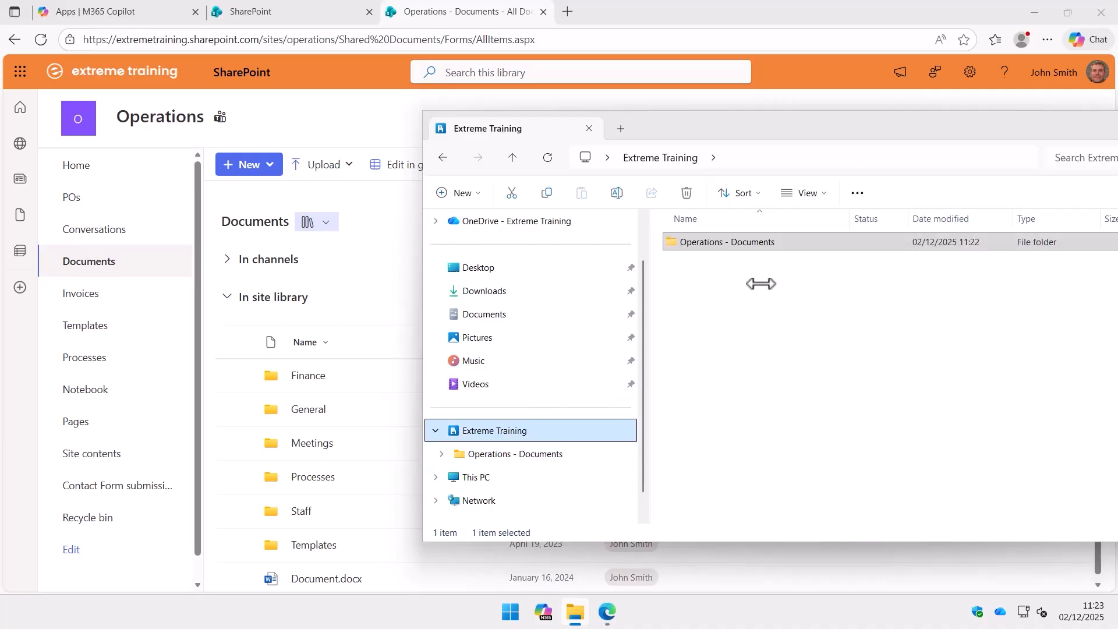
{"action": "right_click", "coordinate": [711, 242]}
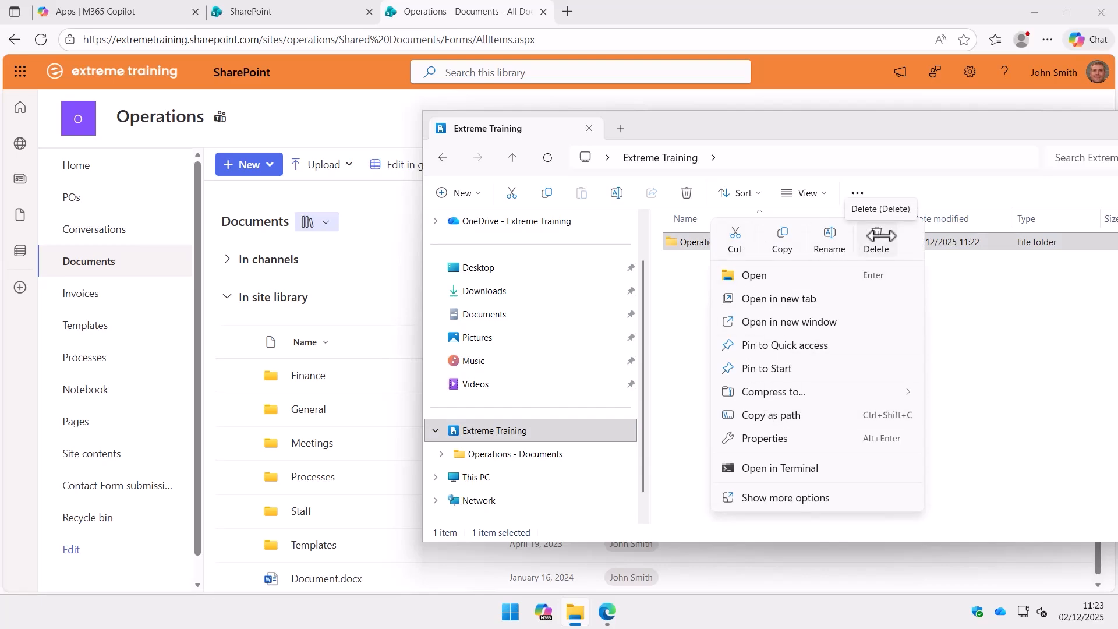
{"action": "left_click", "coordinate": [948, 179]}
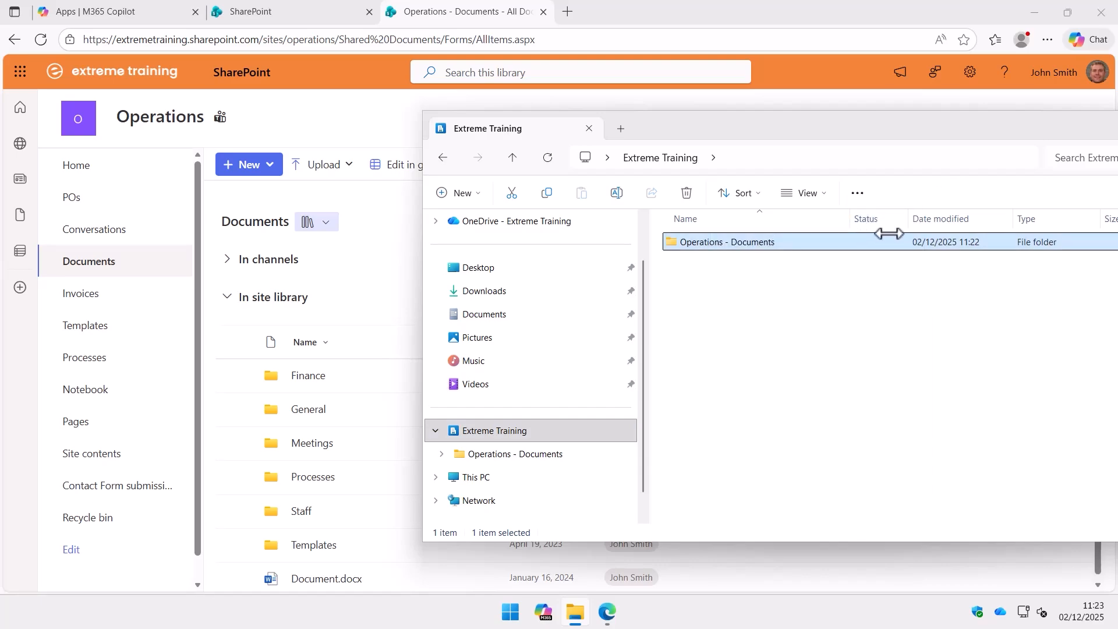
{"action": "double_click", "coordinate": [720, 240]}
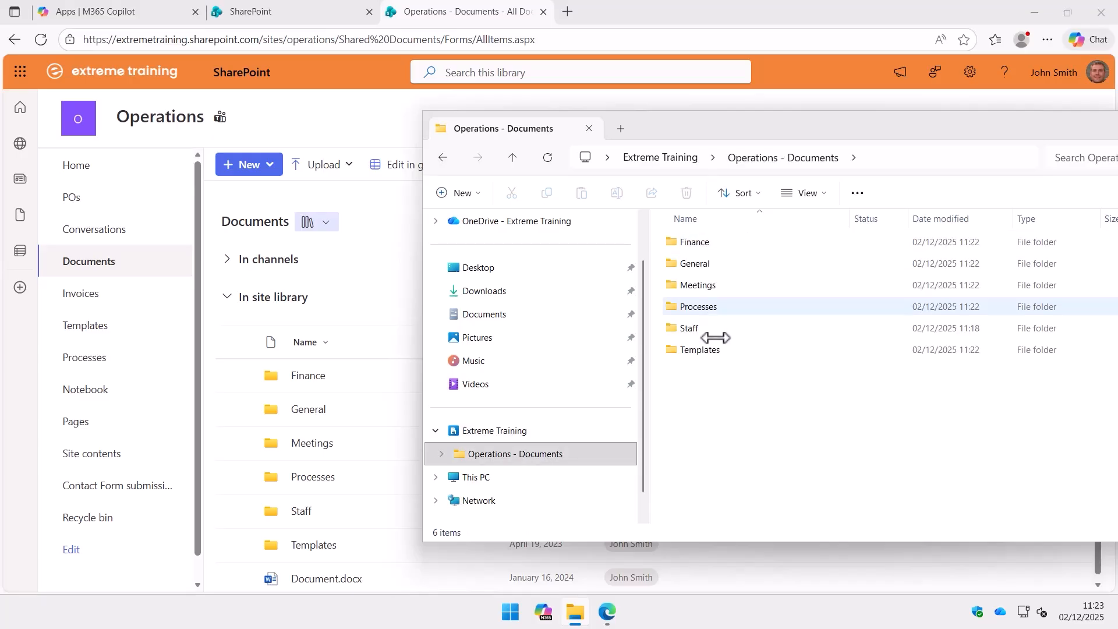
Delete the leftover Operations - Documents folder from the Extreme Training folder.
{"action": "left_click", "coordinate": [509, 430]}
{"action": "left_click", "coordinate": [873, 244]}
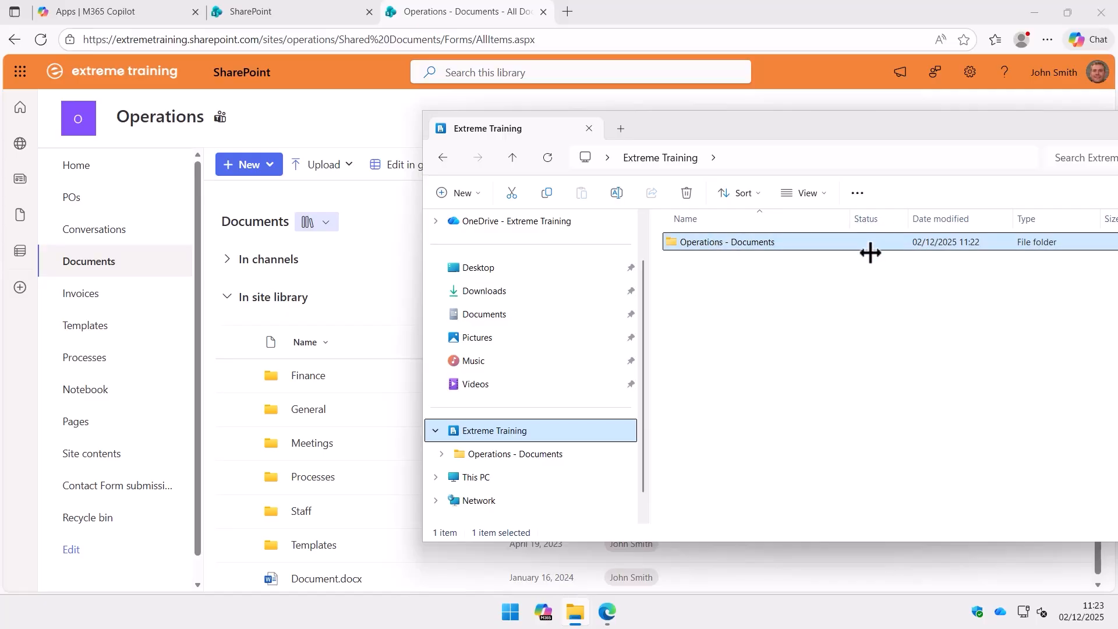
{"action": "right_click", "coordinate": [720, 242]}
{"action": "left_click", "coordinate": [884, 235]}
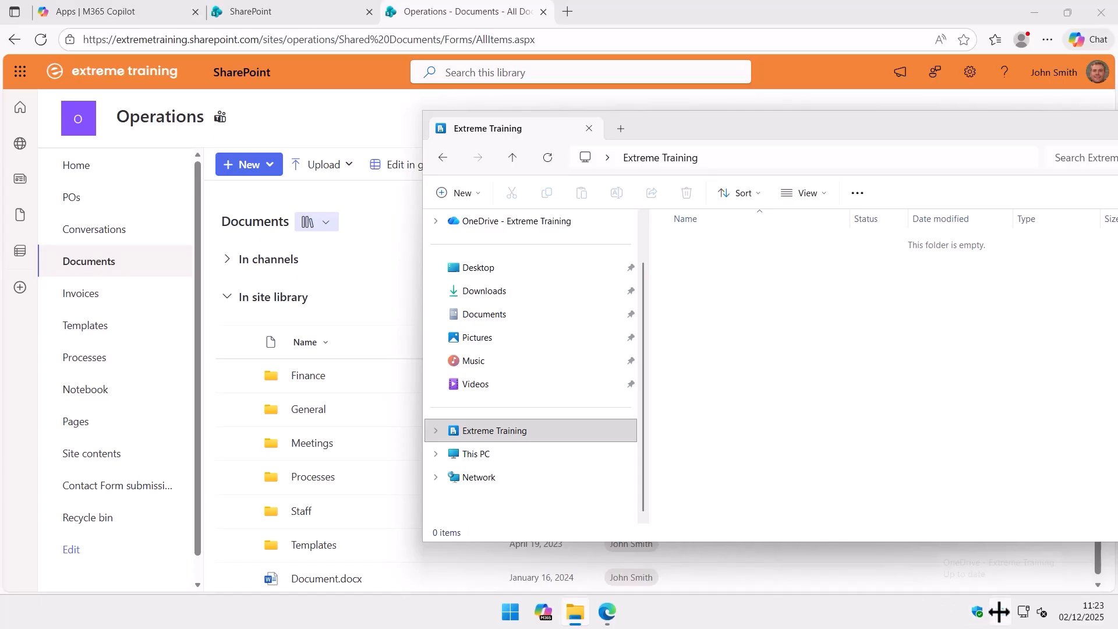
Sync only the Finance folder of the SharePoint library to the computer and open the synced Operations - Finance folder in File Explorer.
{"action": "left_click", "coordinate": [800, 9]}
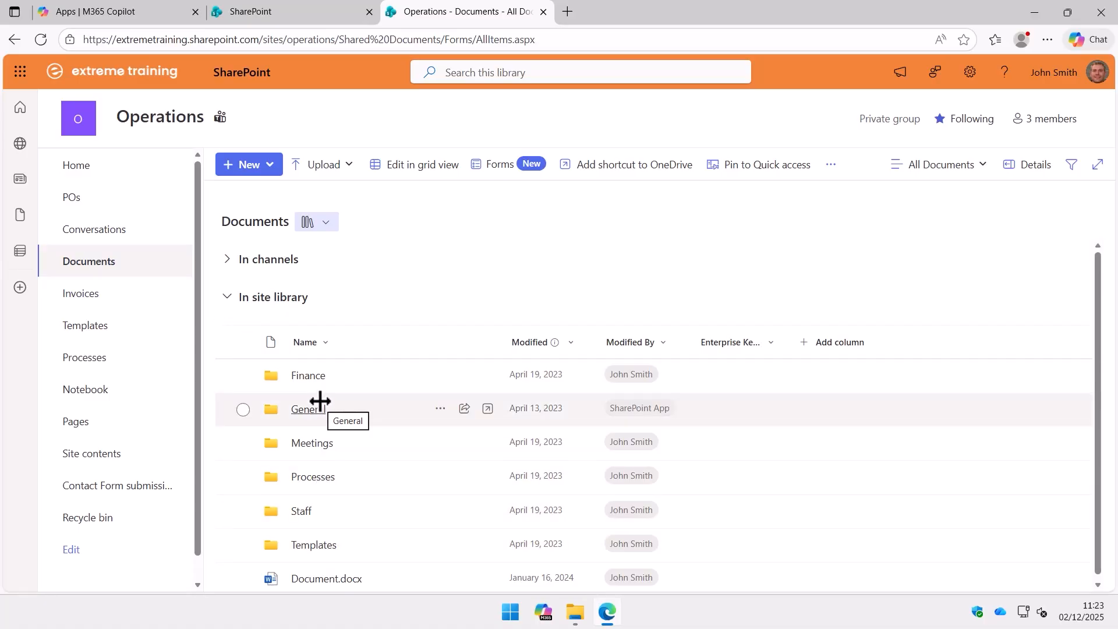
{"action": "left_click", "coordinate": [312, 374]}
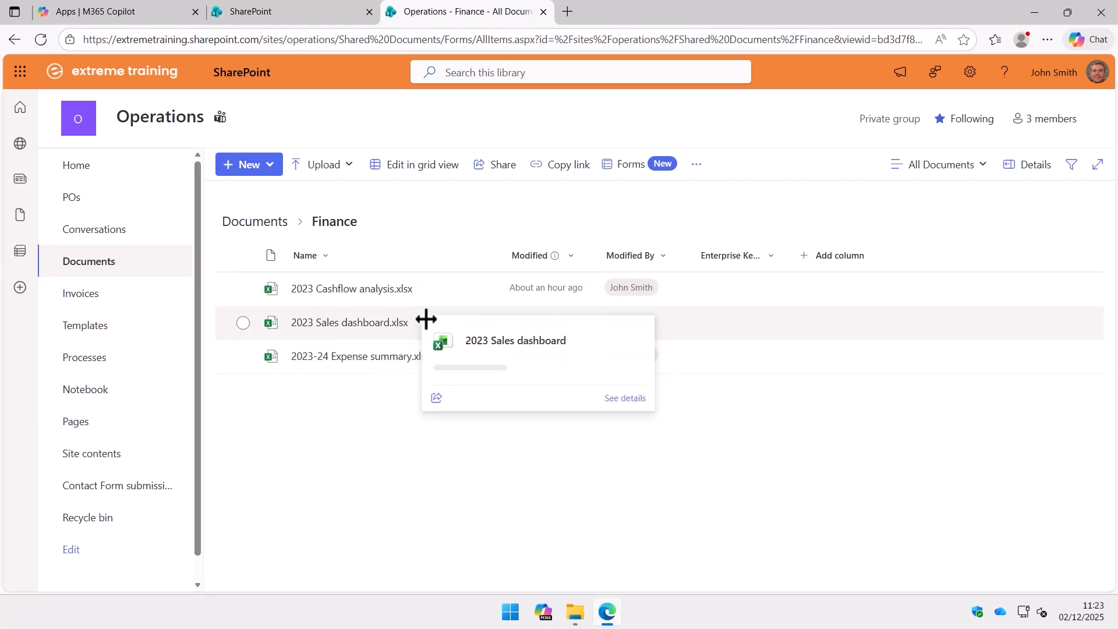
{"action": "left_click", "coordinate": [696, 164]}
{"action": "left_click", "coordinate": [606, 324]}
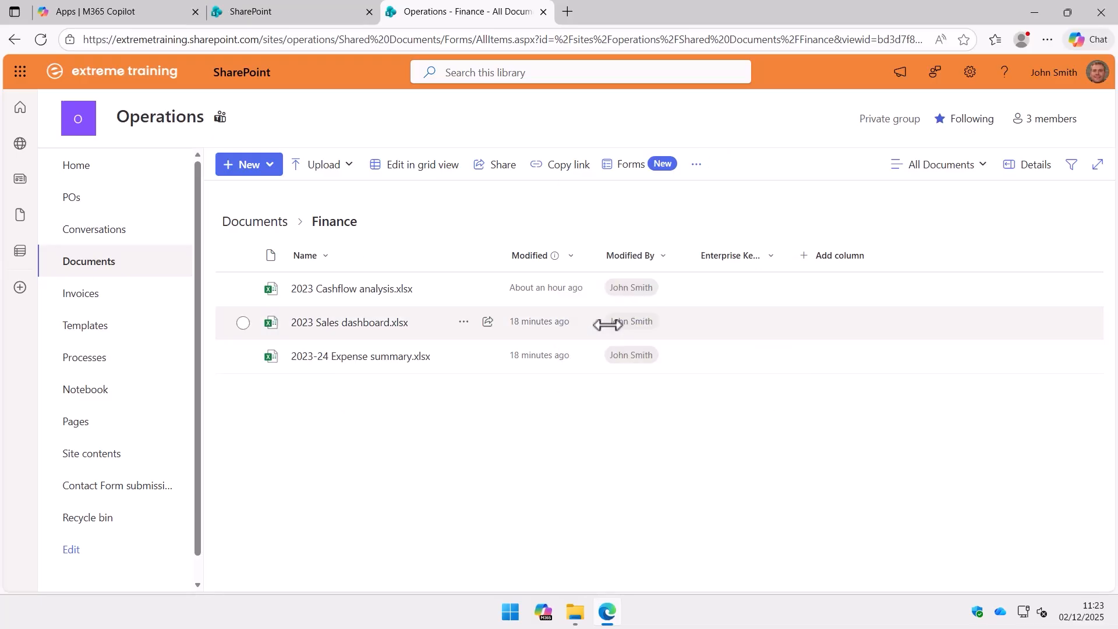
{"action": "left_click", "coordinate": [671, 161]}
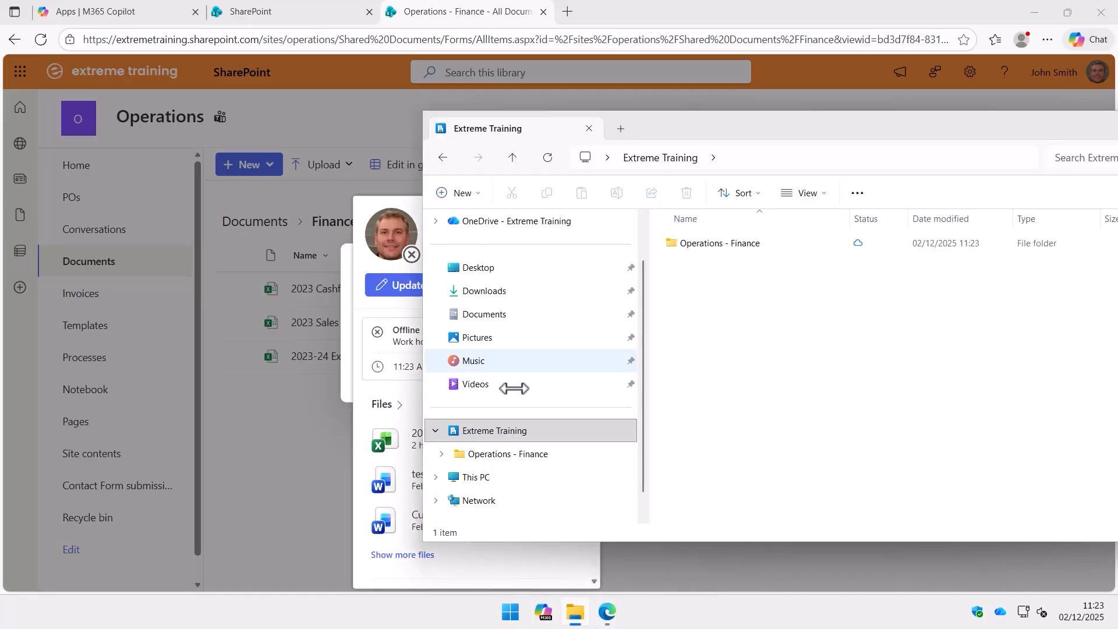
{"action": "left_click", "coordinate": [475, 454]}
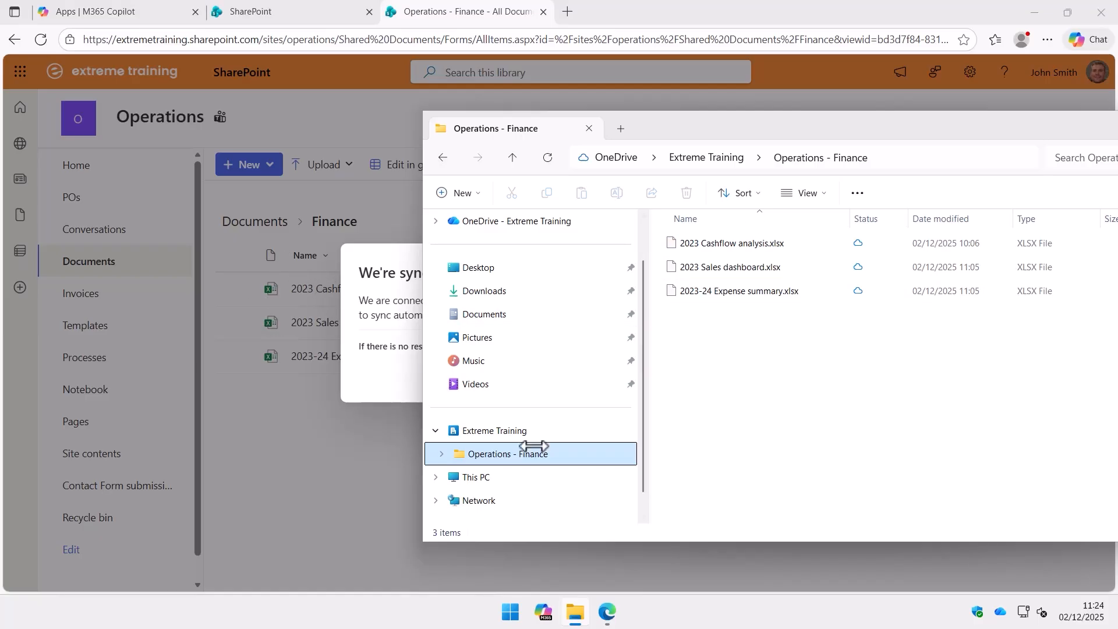
Stop syncing Operations - Finance in the OneDrive account settings.
{"action": "left_click", "coordinate": [1000, 612]}
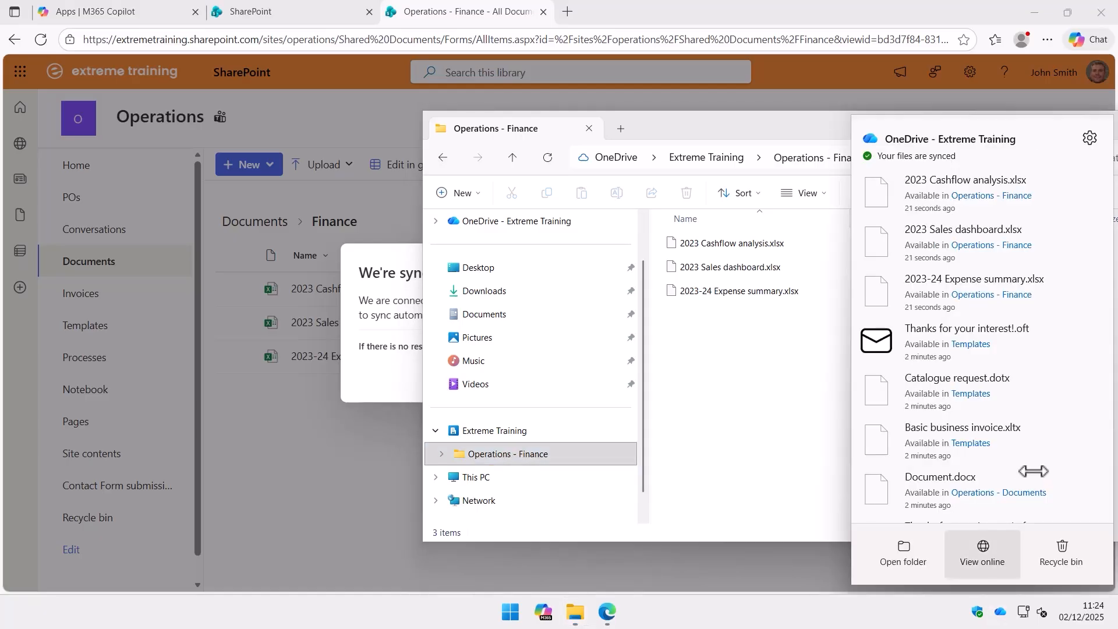
{"action": "left_click", "coordinate": [1089, 138]}
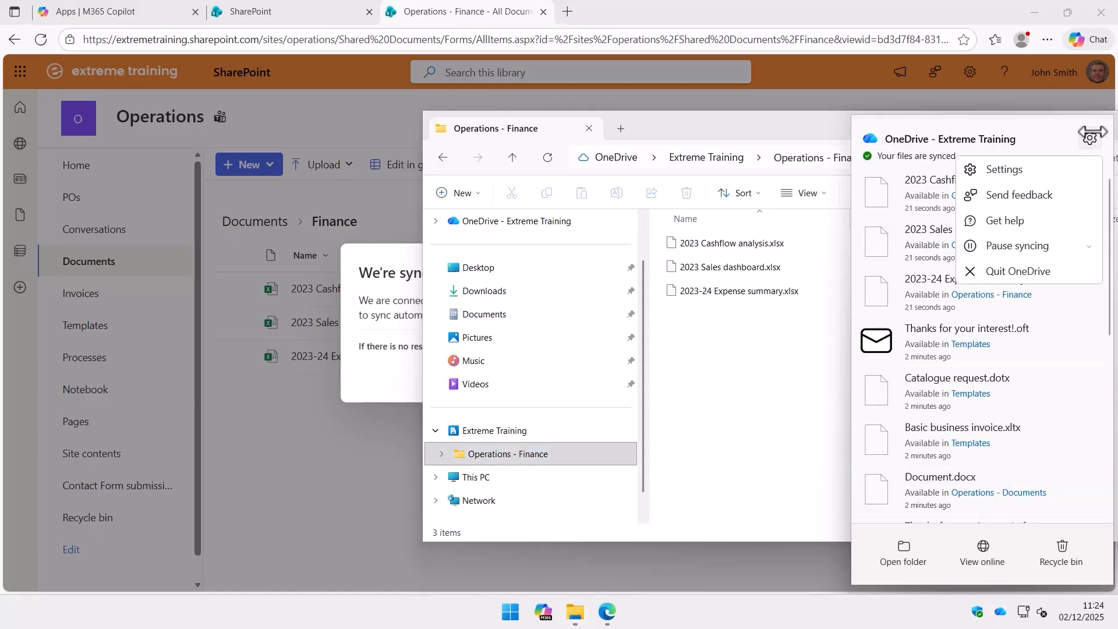
{"action": "left_click", "coordinate": [1044, 167]}
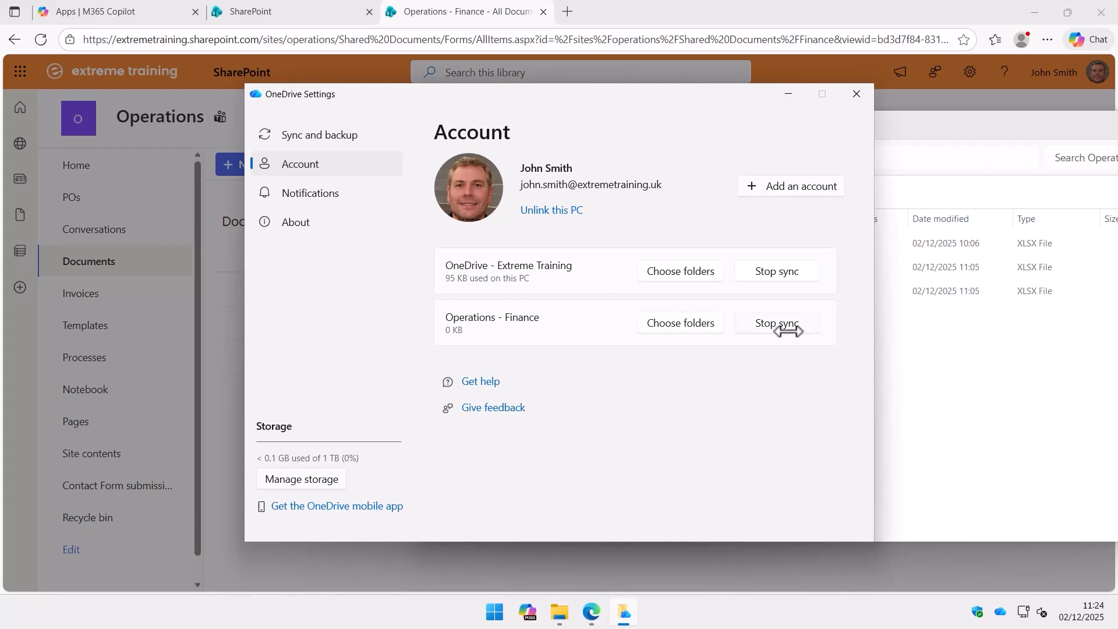
{"action": "left_click", "coordinate": [791, 325]}
{"action": "left_click", "coordinate": [493, 302]}
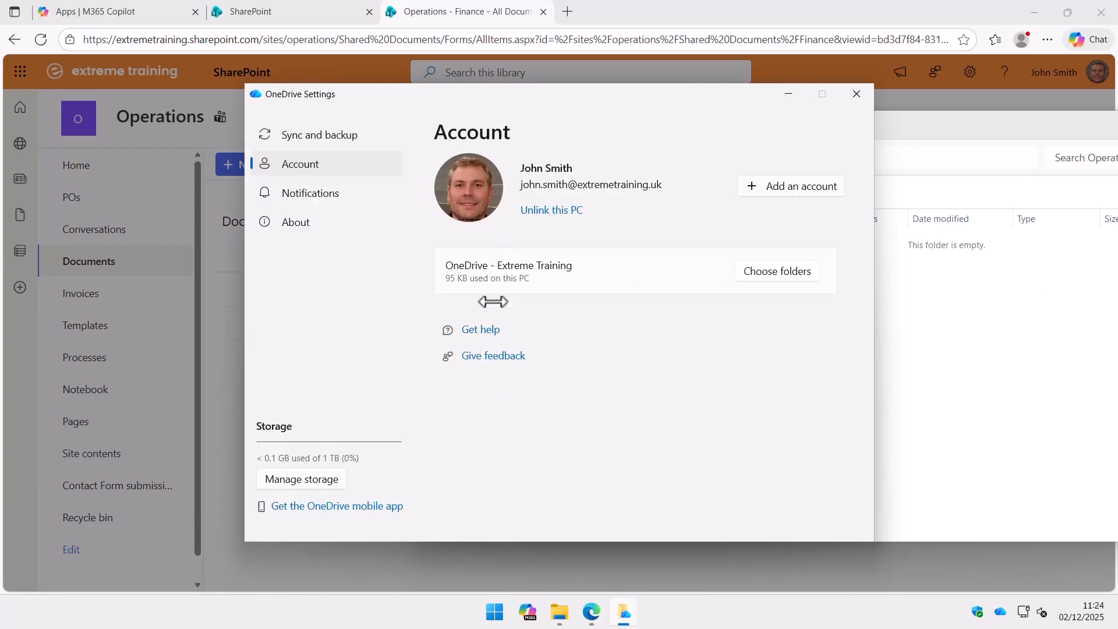
Delete the leftover Operations - Finance folder from the Extreme Training folder in File Explorer.
{"action": "left_click", "coordinate": [959, 375]}
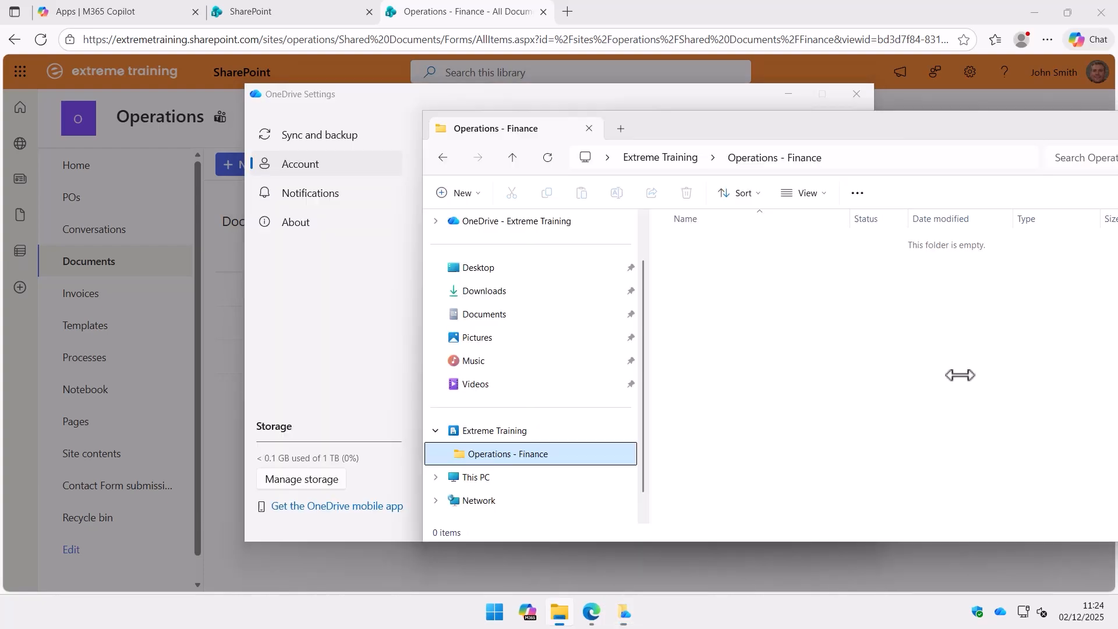
{"action": "left_click", "coordinate": [672, 157]}
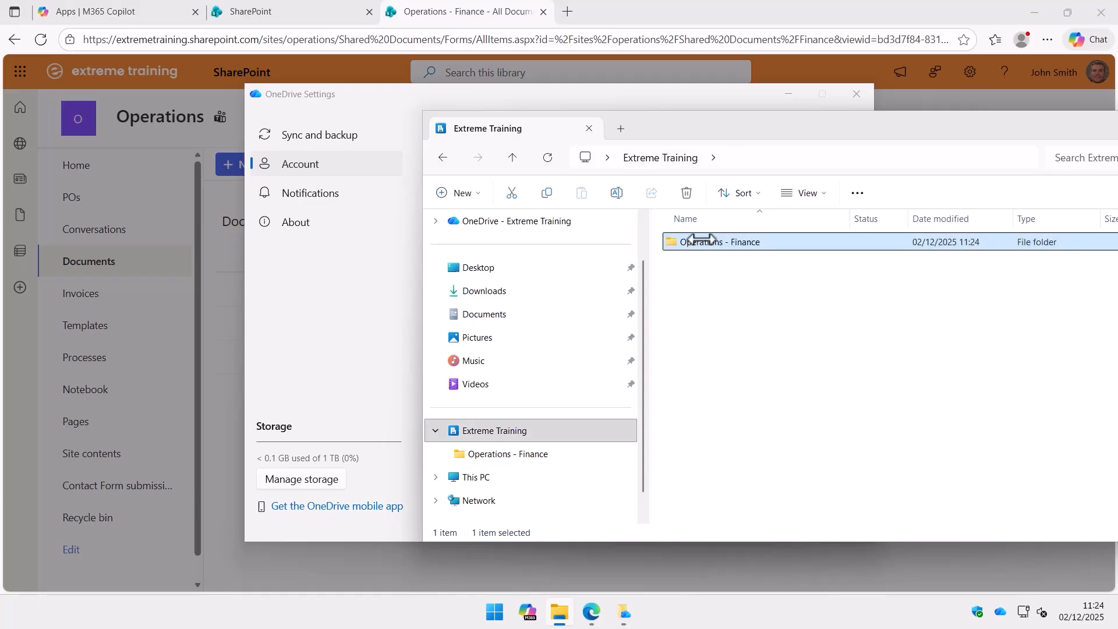
{"action": "right_click", "coordinate": [702, 239]}
{"action": "left_click", "coordinate": [867, 236]}
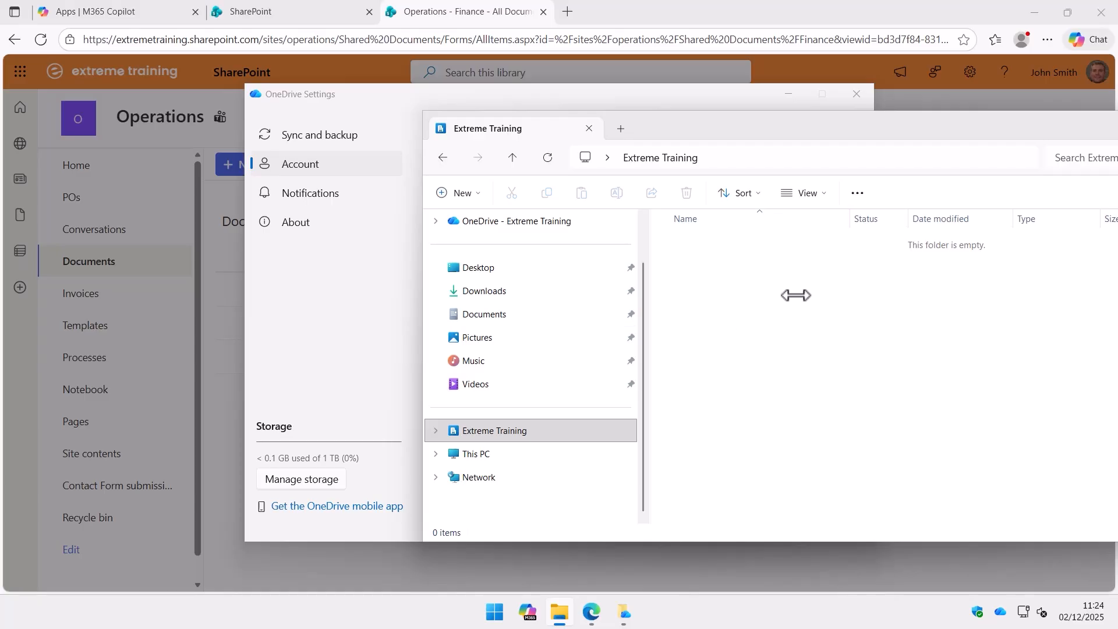
Clear away the OneDrive settings and File Explorer windows and dismiss the syncing message over SharePoint's Finance folder.
{"action": "left_click", "coordinate": [783, 90]}
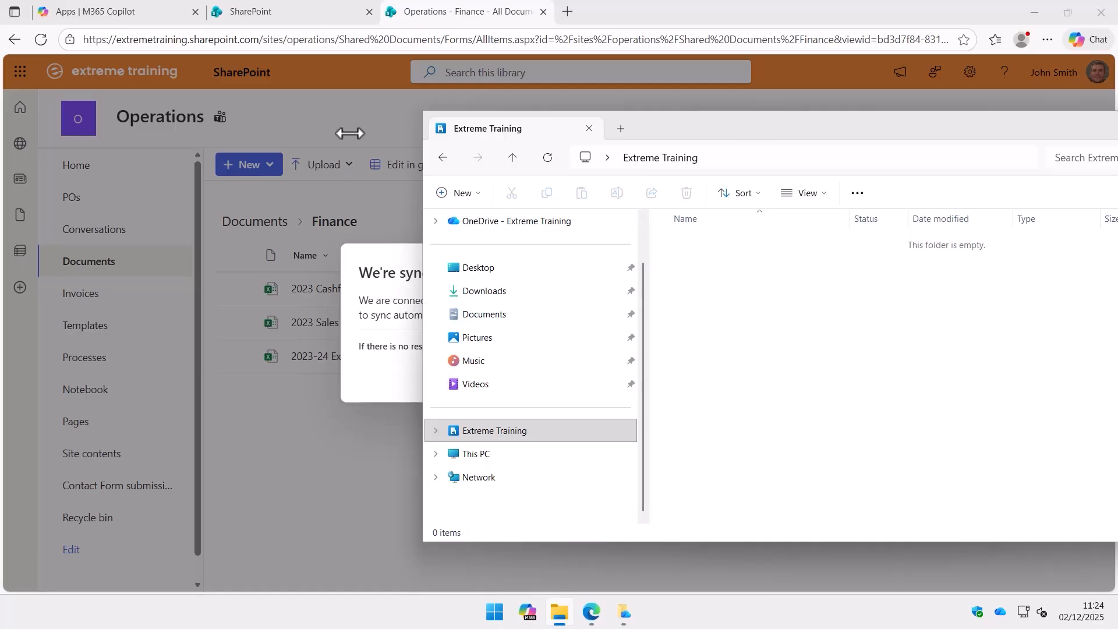
{"action": "left_click", "coordinate": [588, 129]}
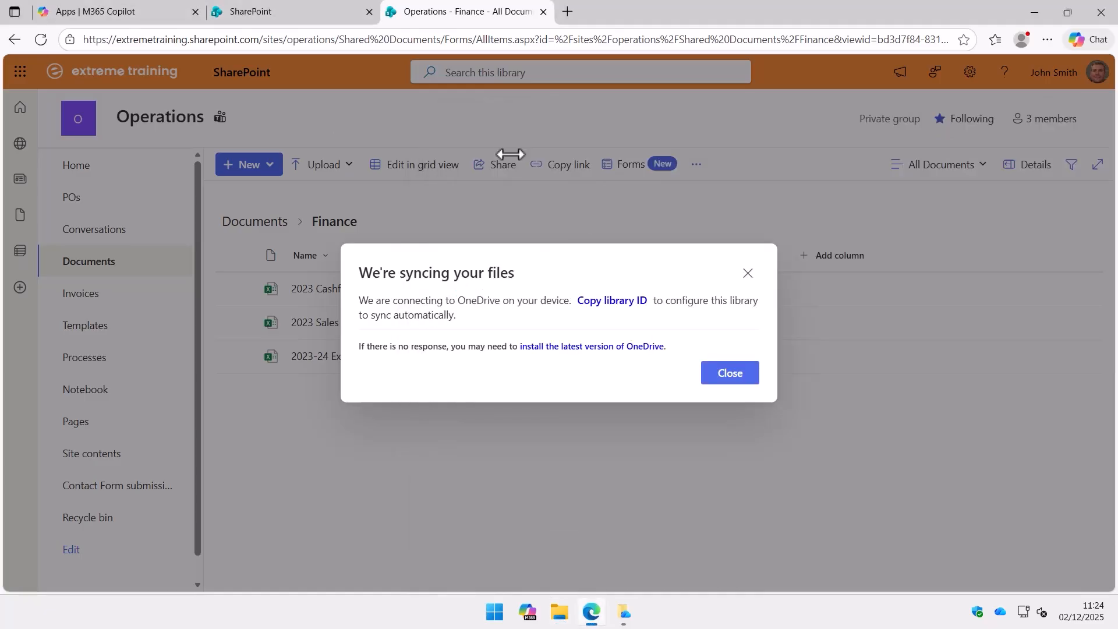
{"action": "left_click", "coordinate": [745, 270]}
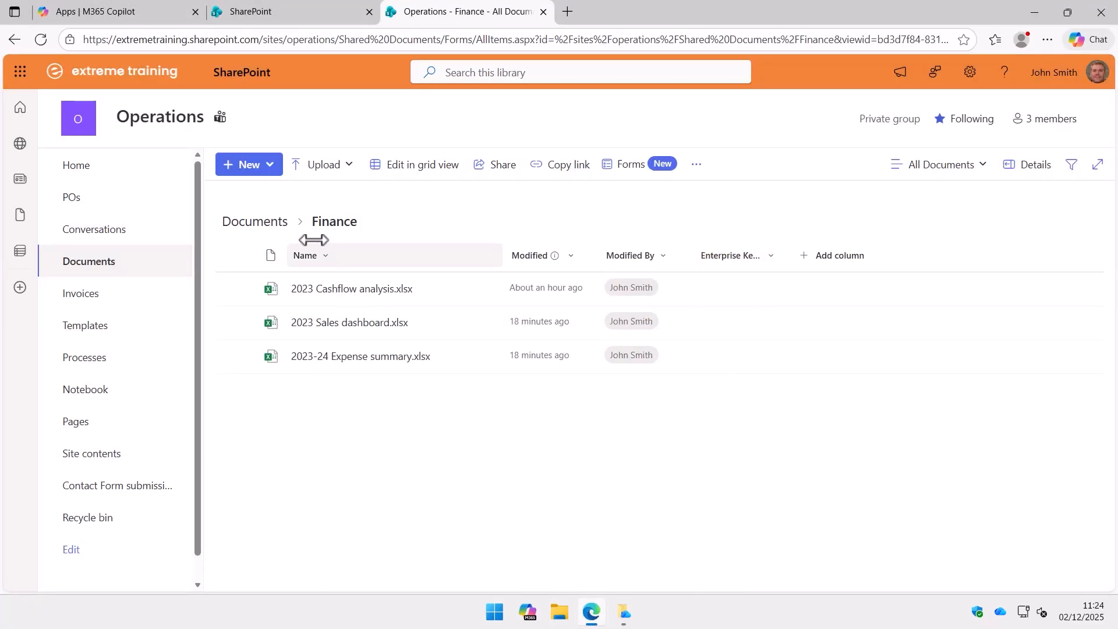
{"action": "mouse_move", "coordinate": [372, 322]}
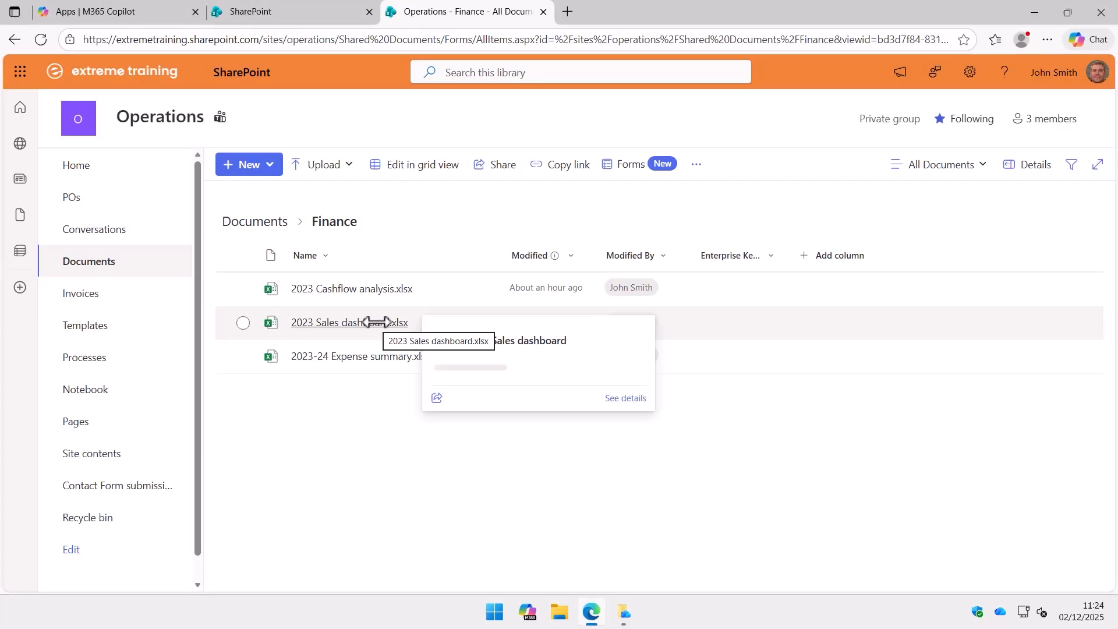